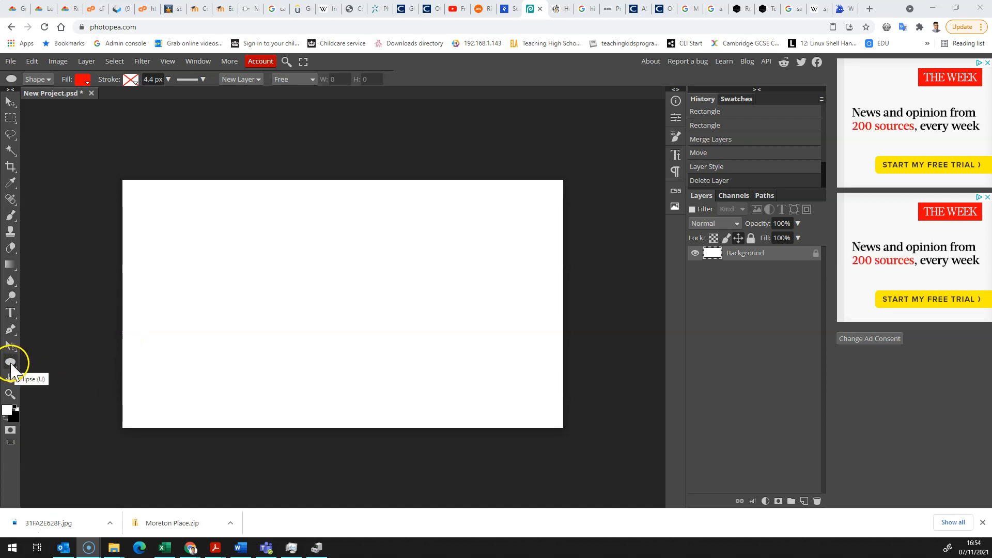
Draw a large red rectangle without a stroke on the canvas, slightly left of its centre
right_click(10, 363)
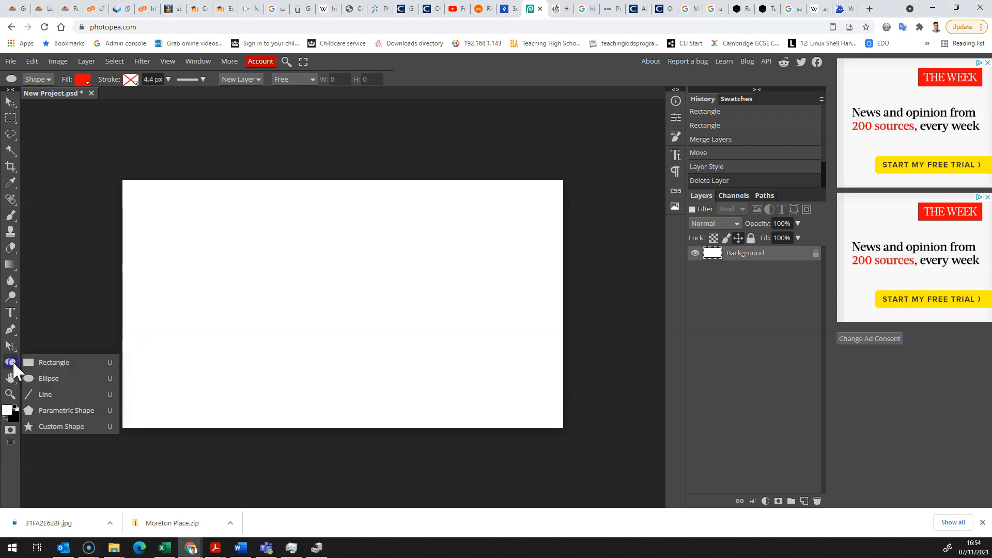
click(49, 408)
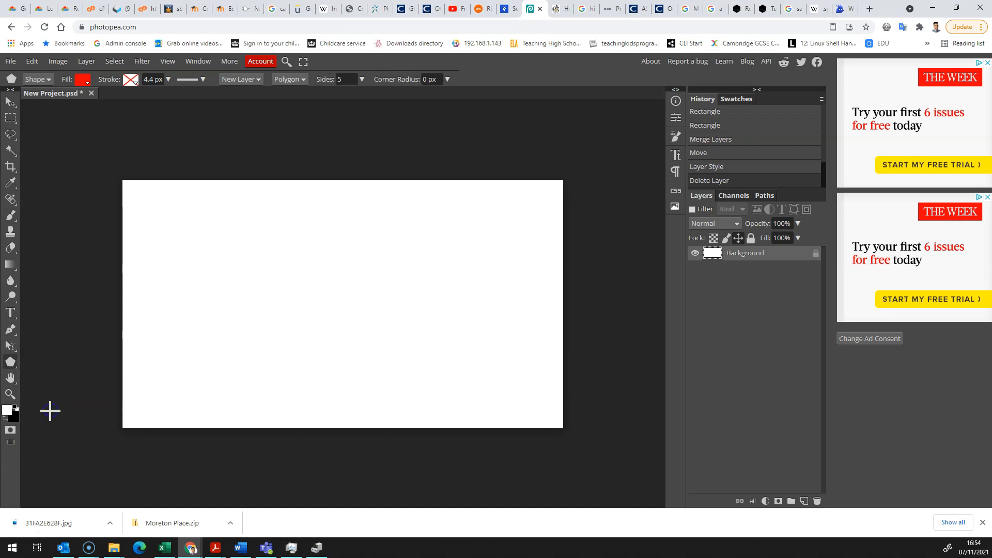
right_click(11, 364)
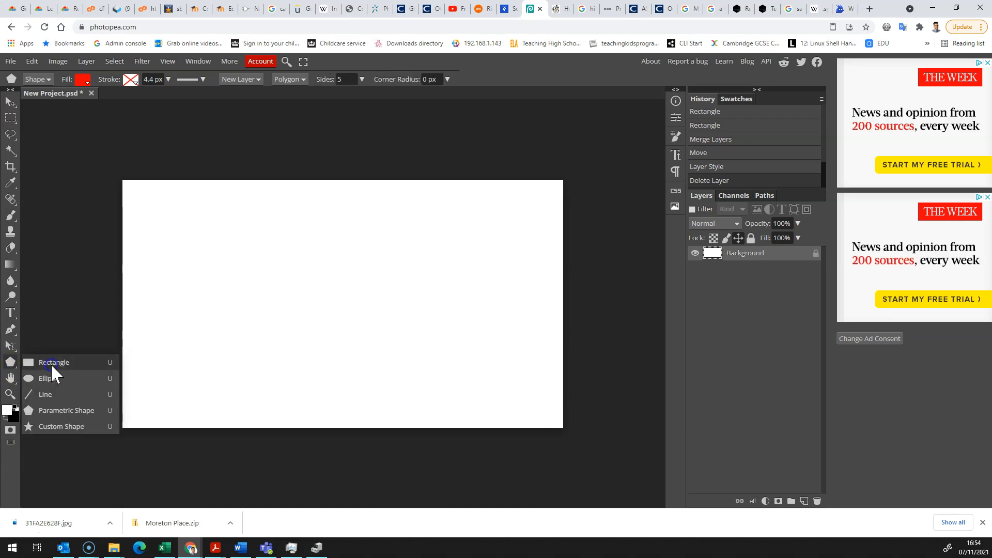
click(47, 361)
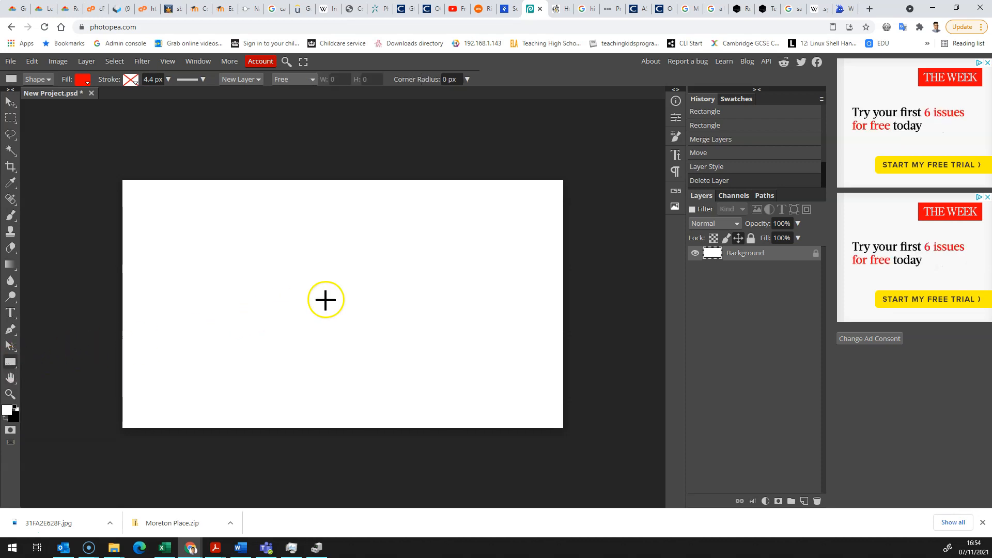
drag(220, 242, 384, 337)
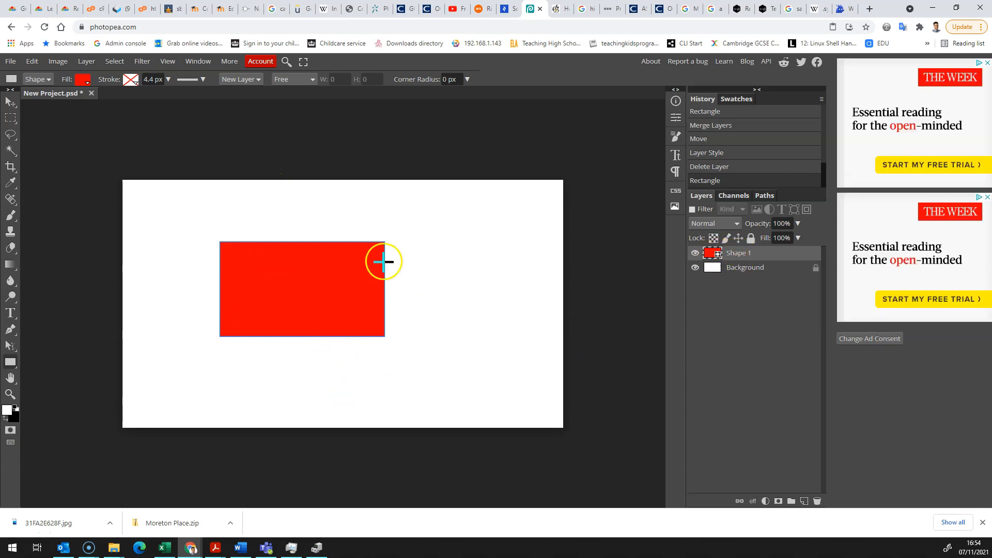
Scale the rectangle down to about 88% width and 73% height, and move it toward the canvas's left edge
click(11, 102)
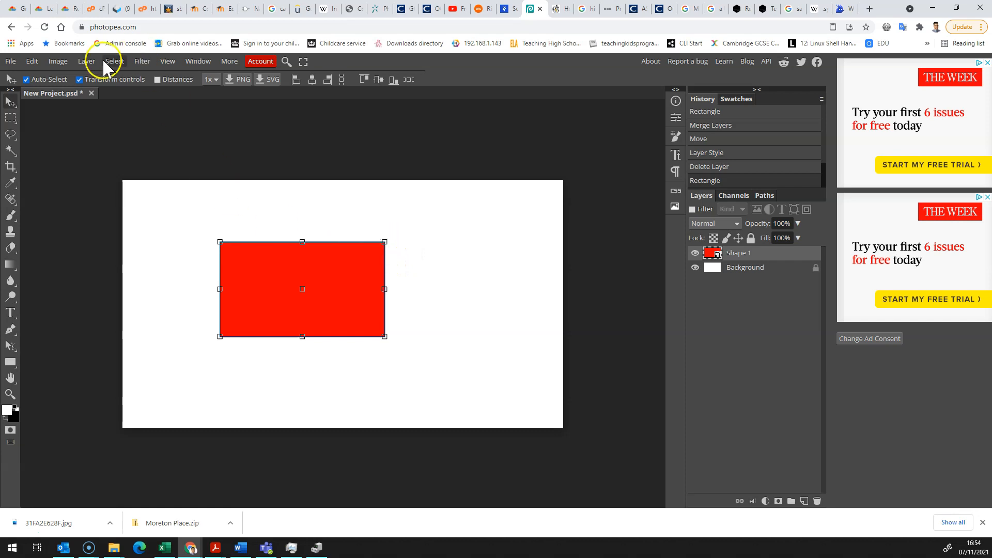
drag(384, 242, 365, 268)
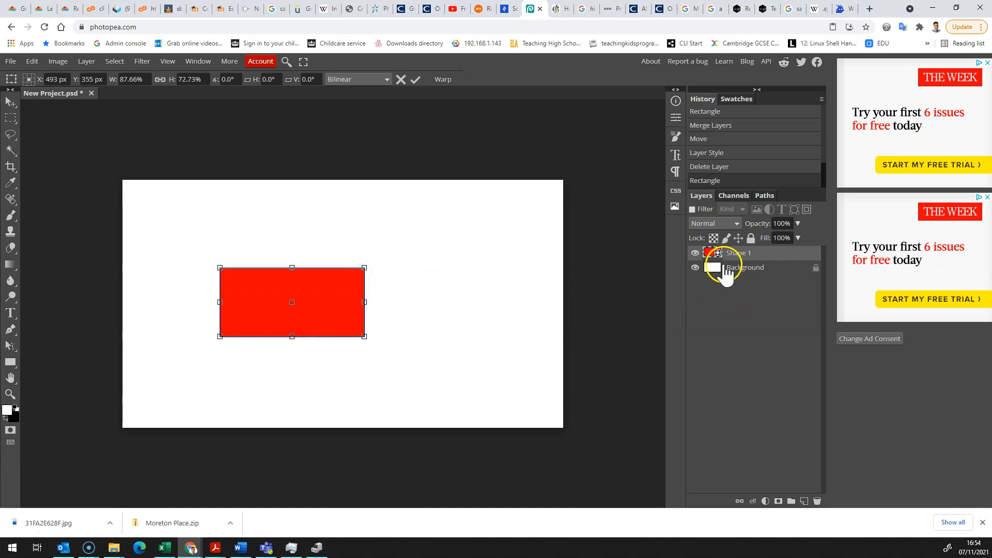
click(728, 269)
click(733, 253)
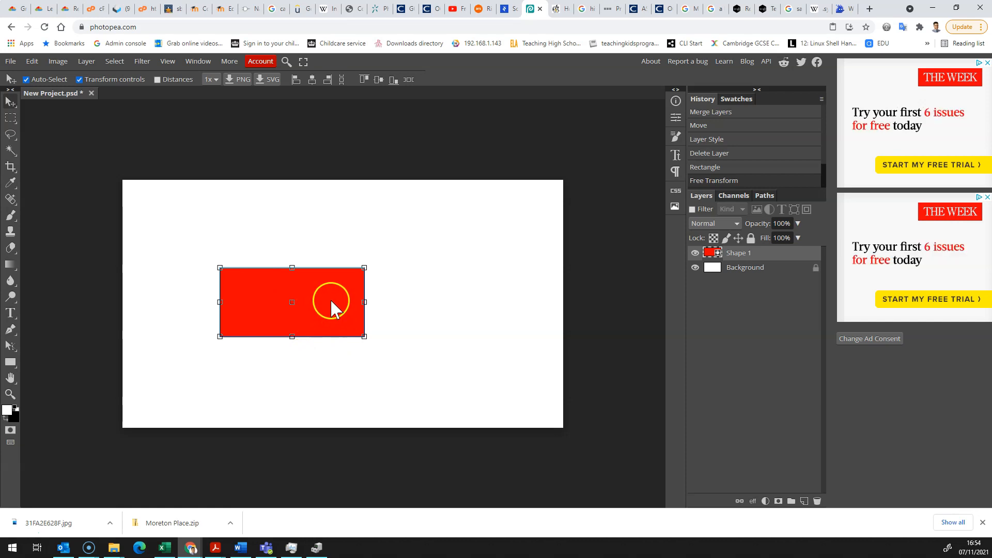
drag(329, 299, 258, 295)
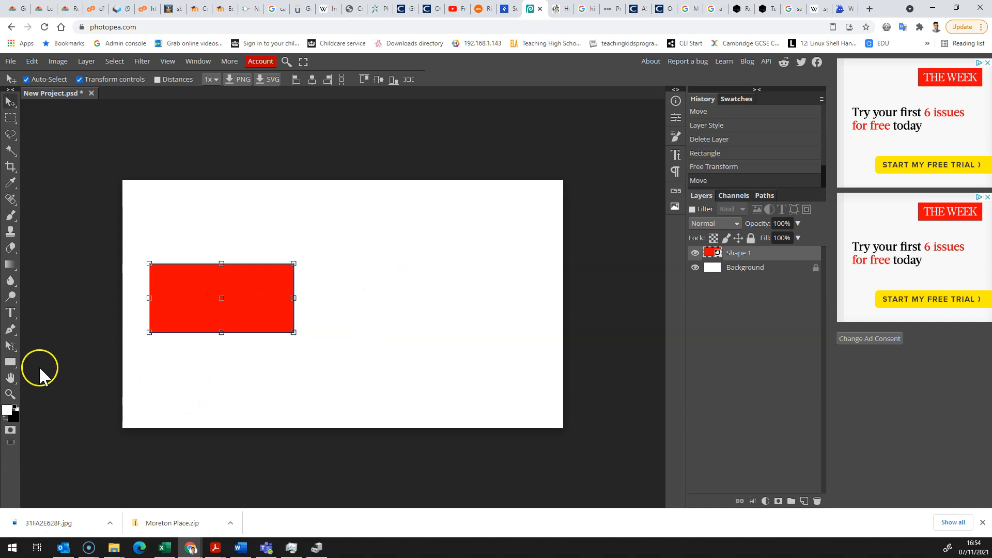
Draw a smaller red rectangle to the right of the first, with a flat ellipse and a circle beneath it
click(10, 362)
drag(349, 245, 451, 292)
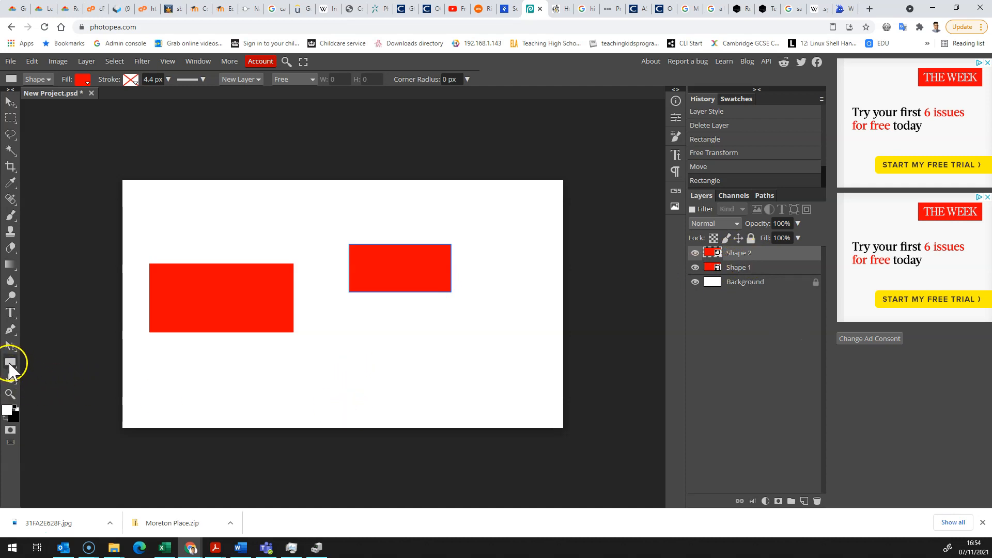
right_click(10, 363)
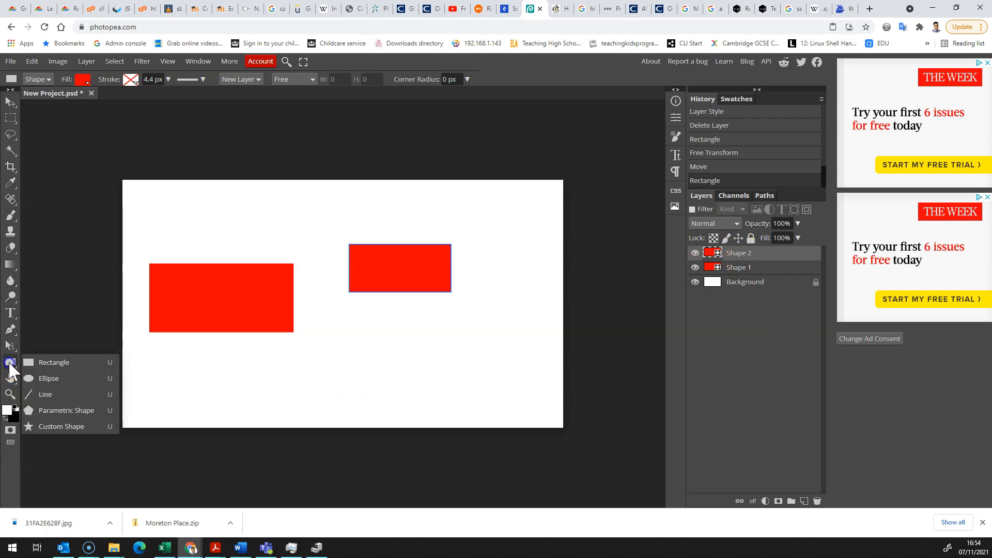
click(54, 379)
drag(336, 322, 516, 390)
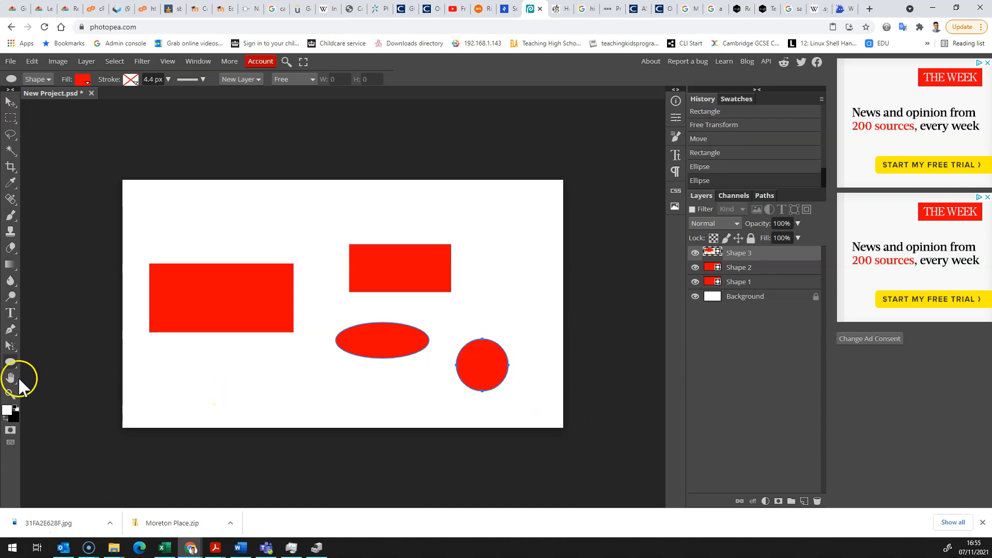
Draw a small red square below the large rectangle
right_click(10, 362)
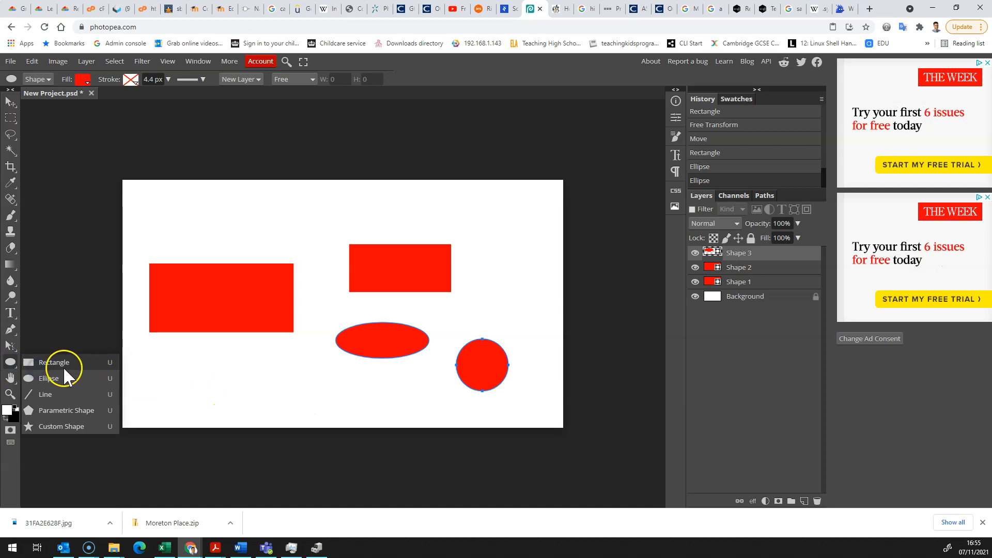
click(64, 365)
drag(196, 368, 252, 401)
Draw a short diagonal line 5 px wide above the large rectangle
right_click(13, 362)
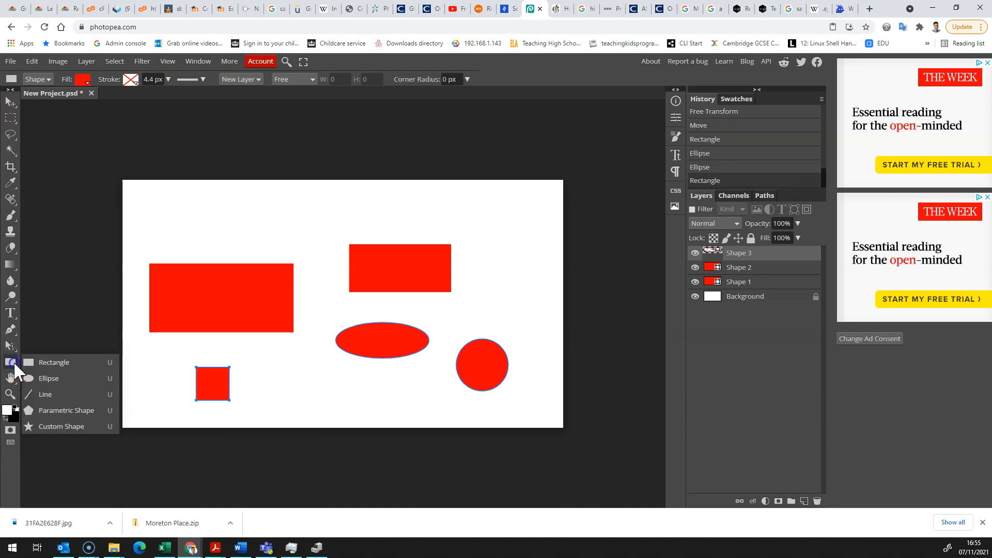
click(66, 395)
mouse_move(248, 238)
mouse_down()
mouse_move(303, 215)
mouse_move(428, 226)
mouse_move(469, 201)
mouse_move(469, 232)
mouse_move(244, 295)
mouse_move(195, 330)
mouse_move(259, 295)
mouse_move(318, 222)
mouse_move(270, 313)
mouse_move(184, 345)
mouse_move(323, 244)
mouse_move(285, 195)
mouse_move(220, 196)
mouse_up()
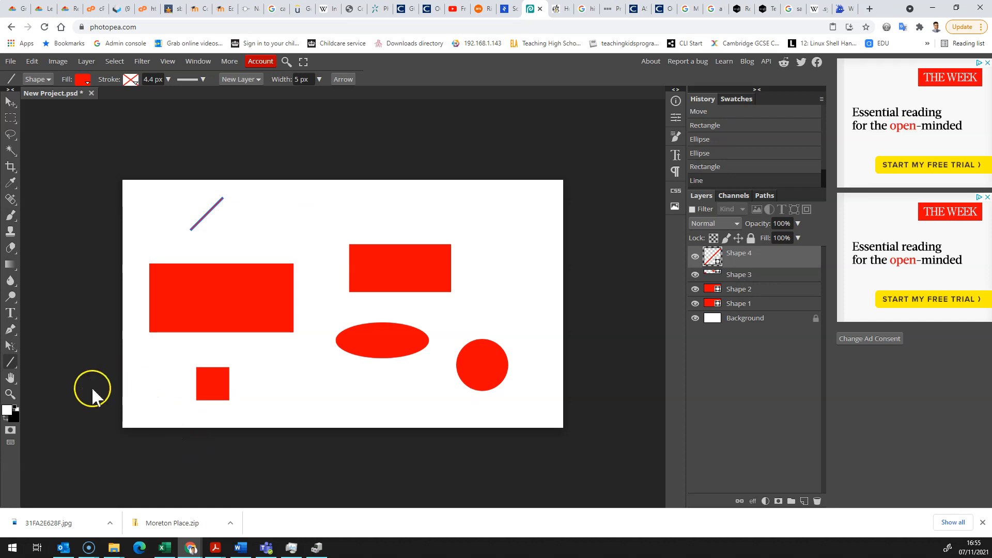
Set the shape stroke to solid green and draw a small red rectangle near the canvas's upper edge
click(9, 362)
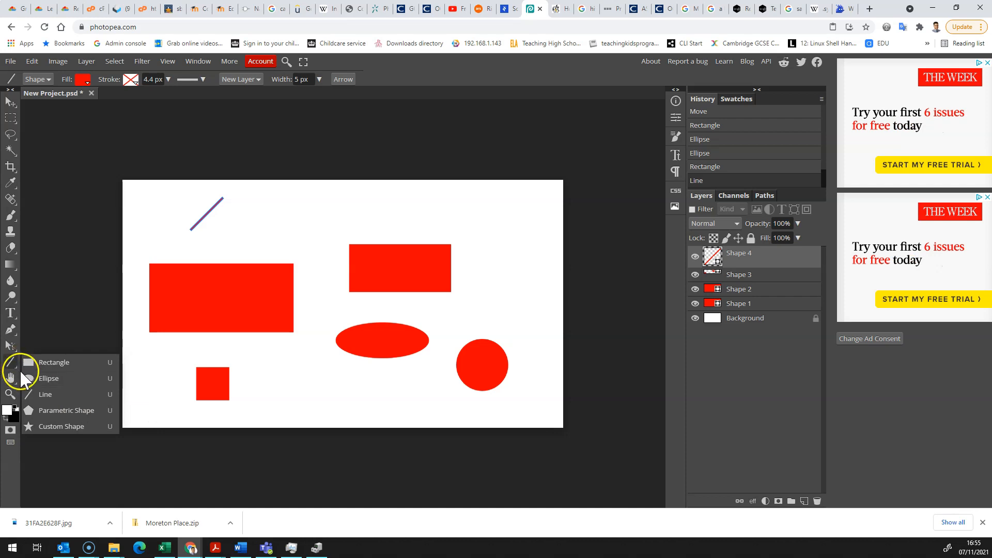
click(31, 362)
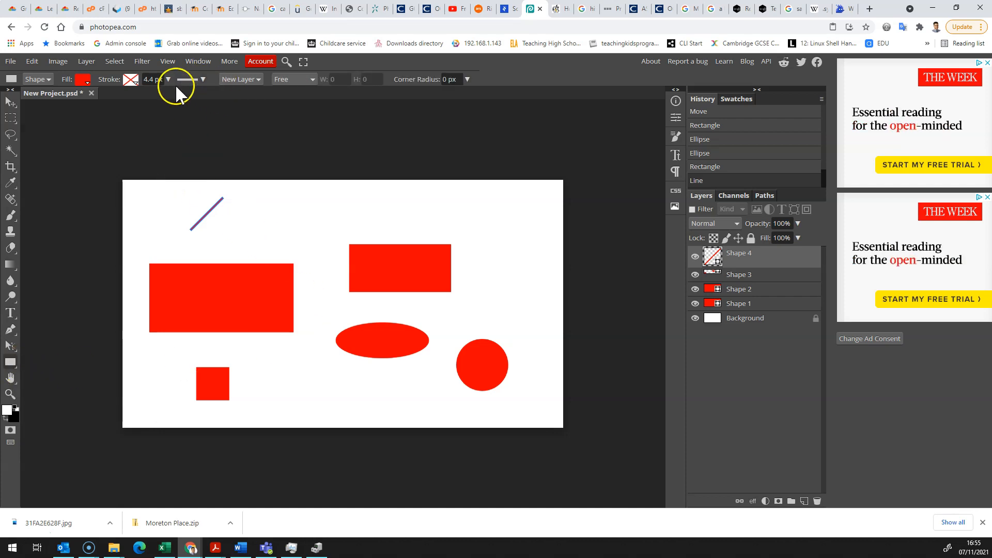
click(203, 79)
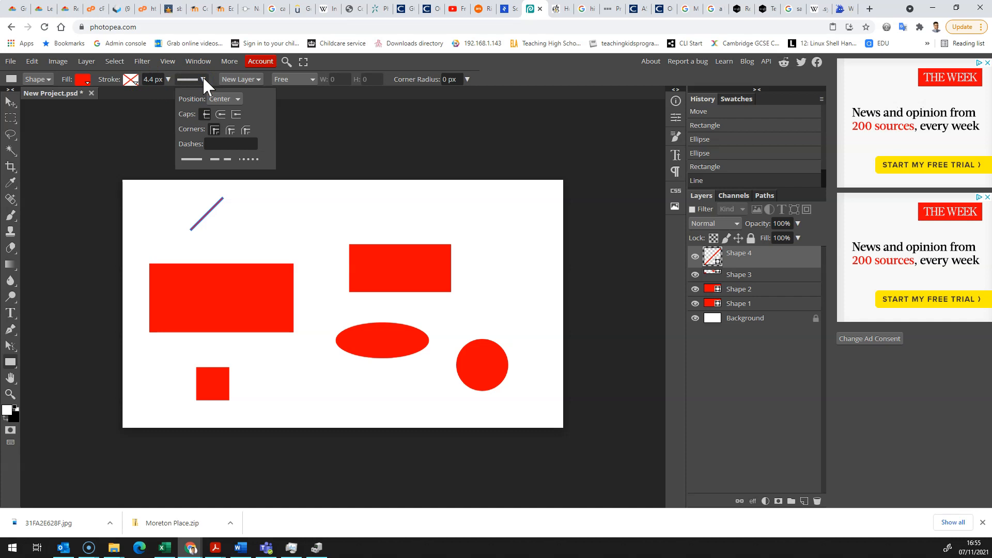
click(83, 80)
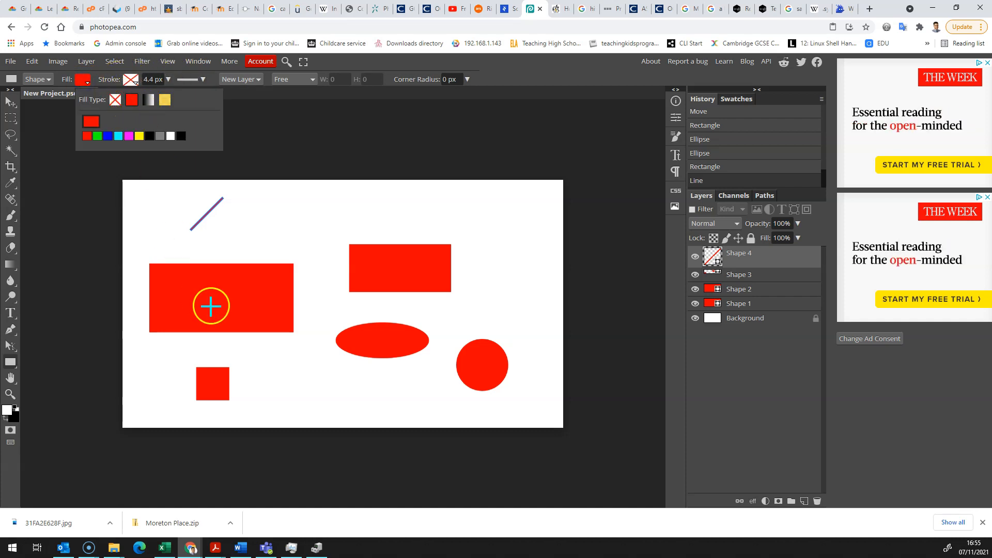
click(131, 79)
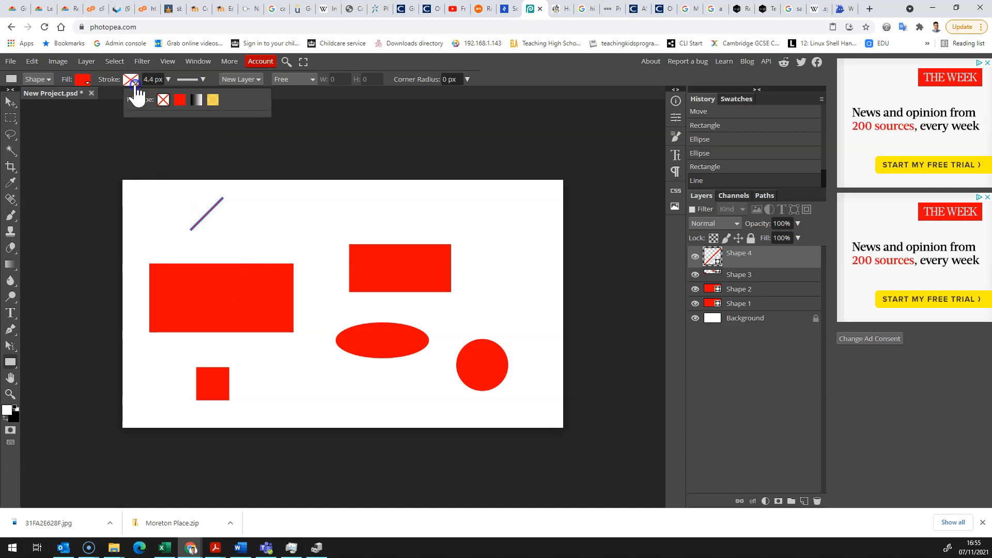
click(178, 102)
click(155, 136)
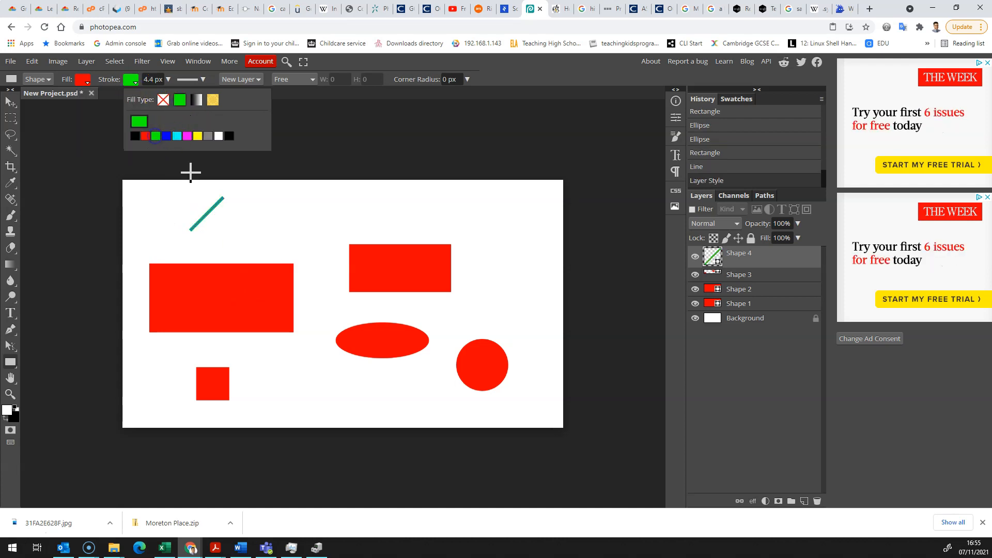
drag(288, 192, 373, 222)
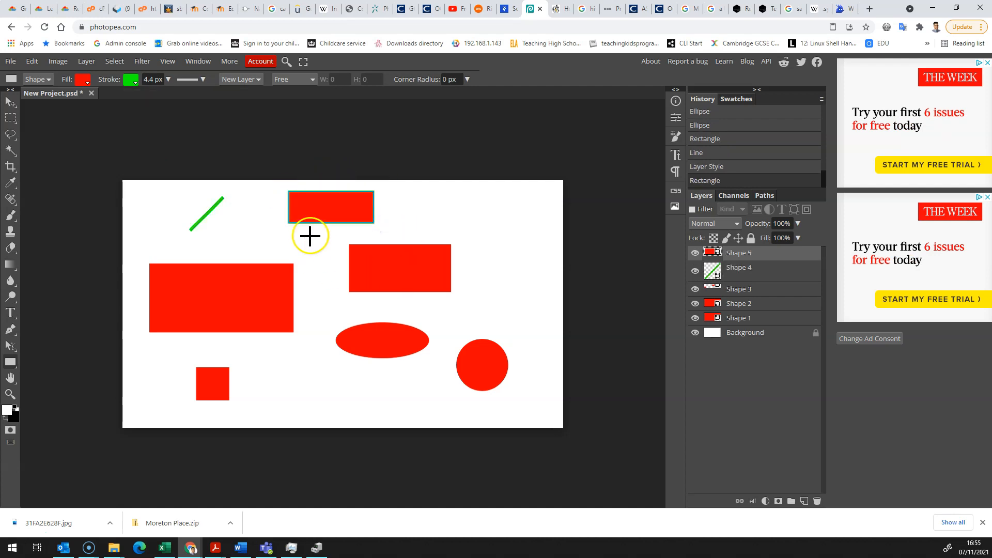
Change the diagonal line's stroke colour to blue and reduce its stroke width to 0 px
click(11, 102)
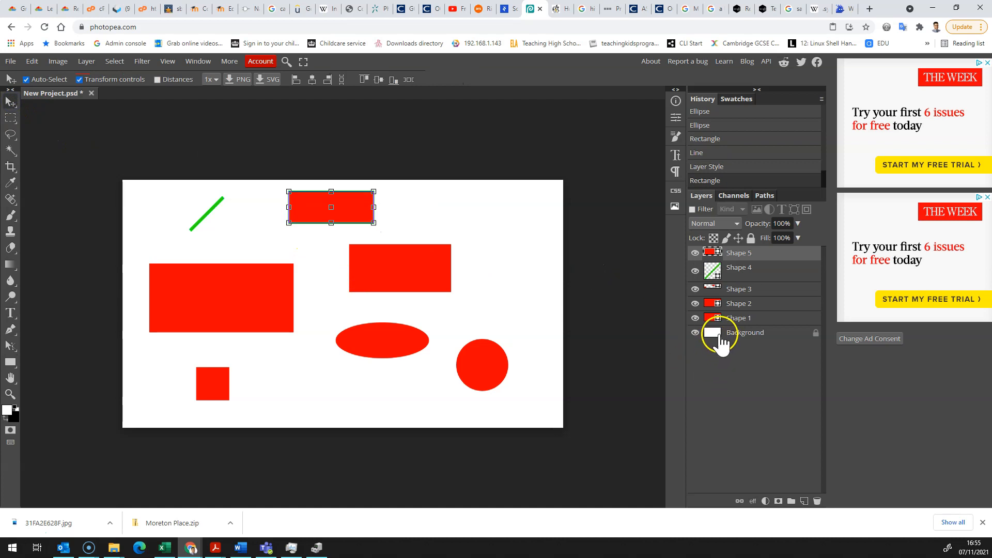
click(720, 335)
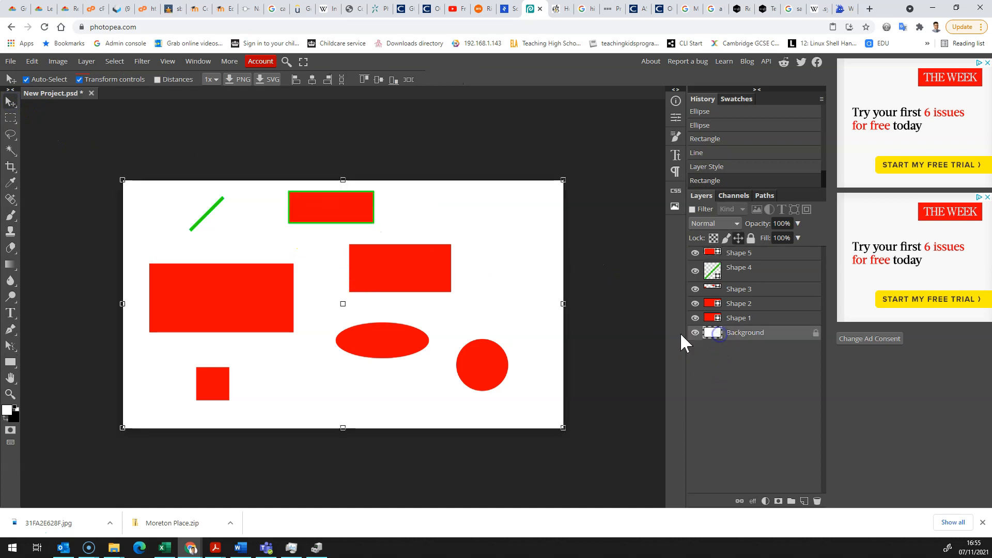
click(213, 223)
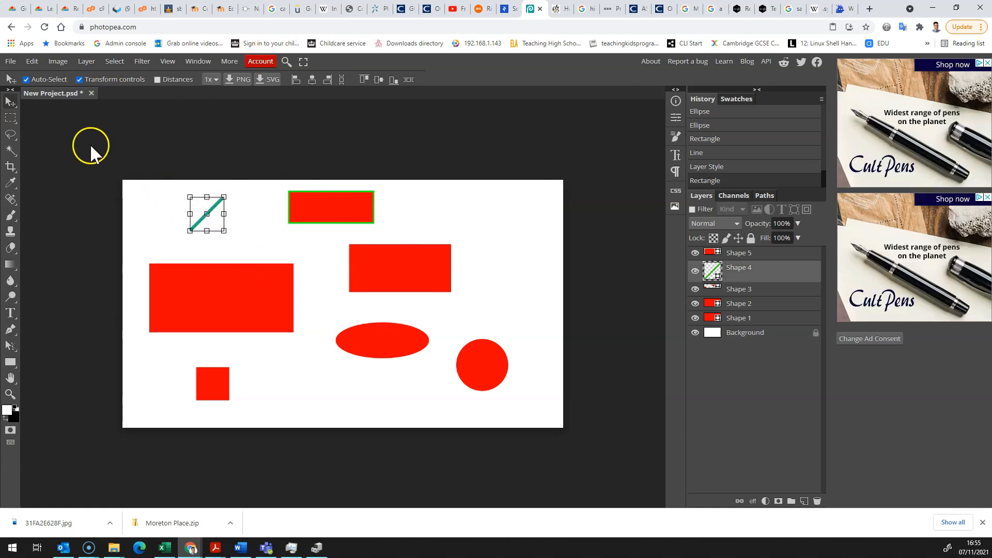
click(11, 362)
click(131, 80)
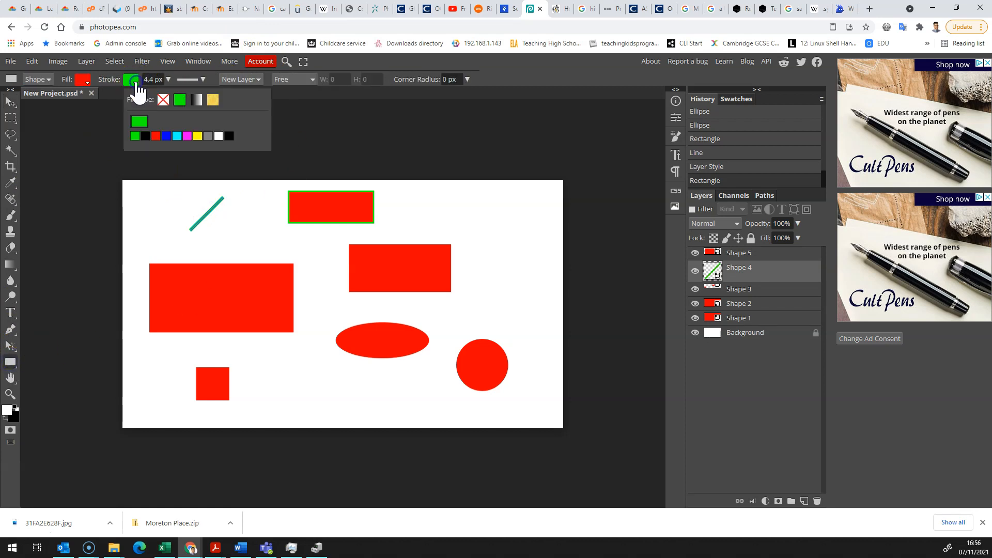
click(167, 136)
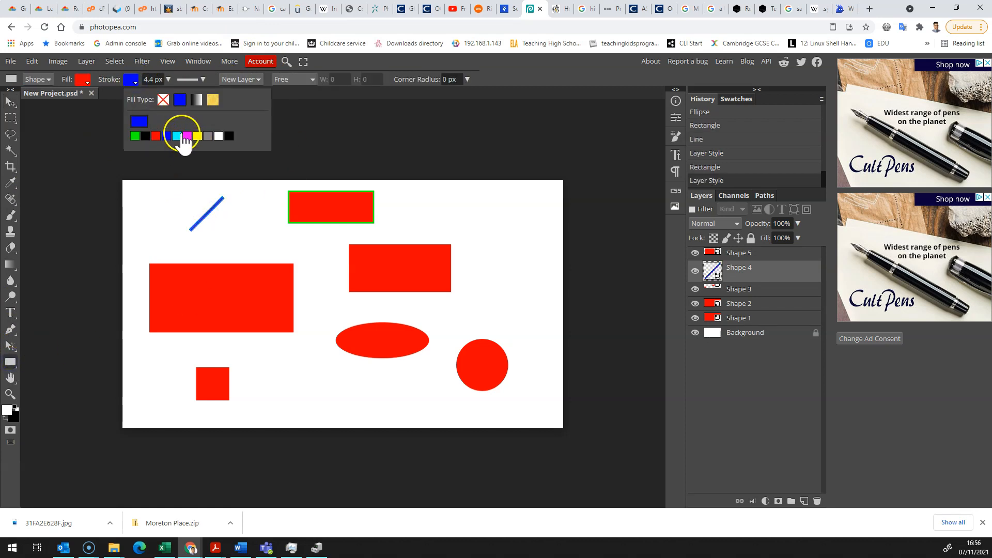
click(168, 80)
mouse_move(147, 94)
mouse_down()
mouse_move(161, 93)
mouse_move(144, 96)
mouse_up()
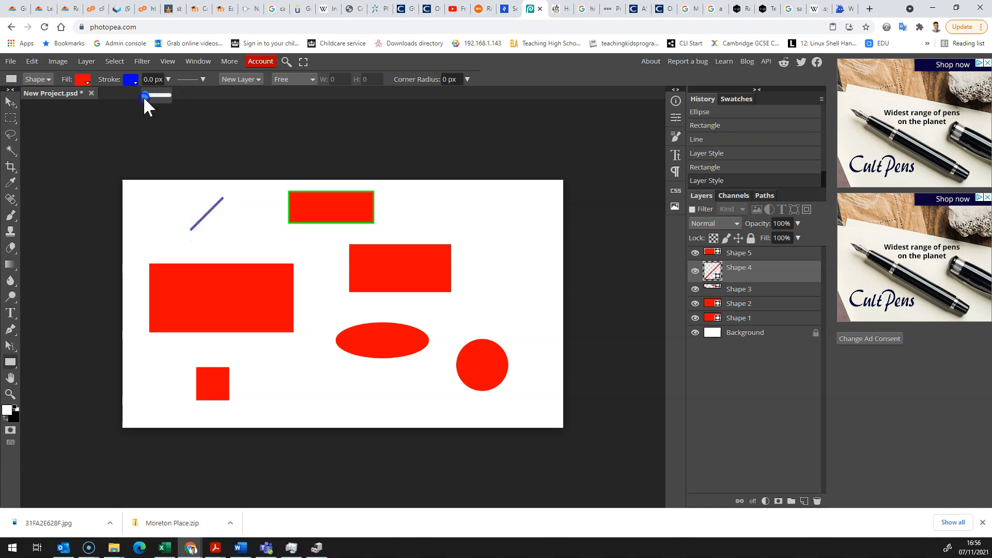
Draw a small five-sided polygon near the canvas's upper-right corner and an eight-sided polygon directly beneath it
right_click(10, 361)
click(89, 409)
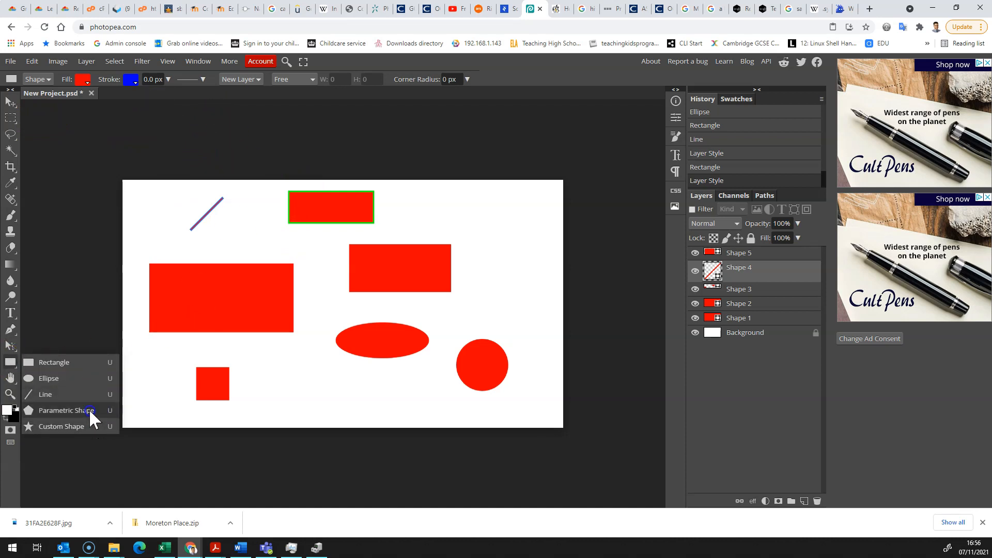
click(80, 409)
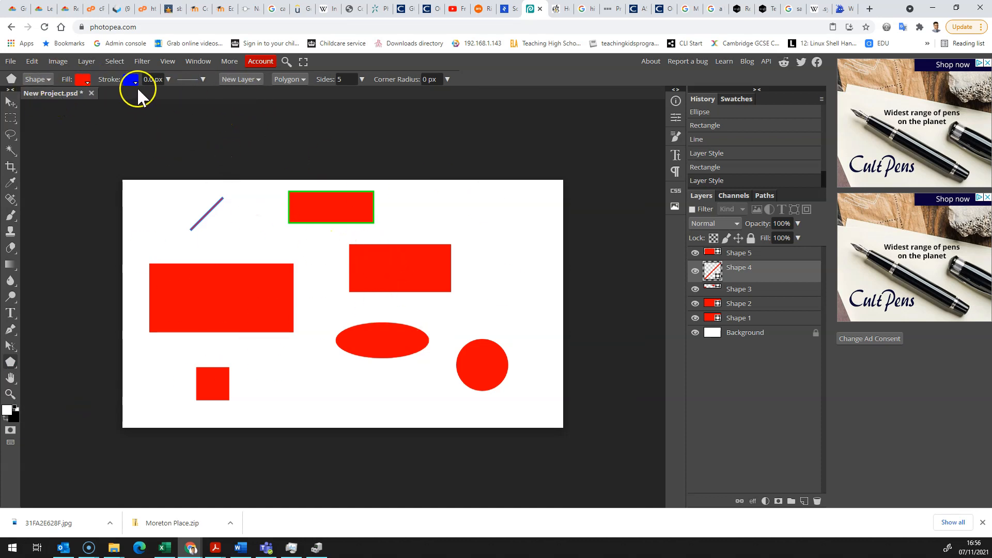
click(289, 79)
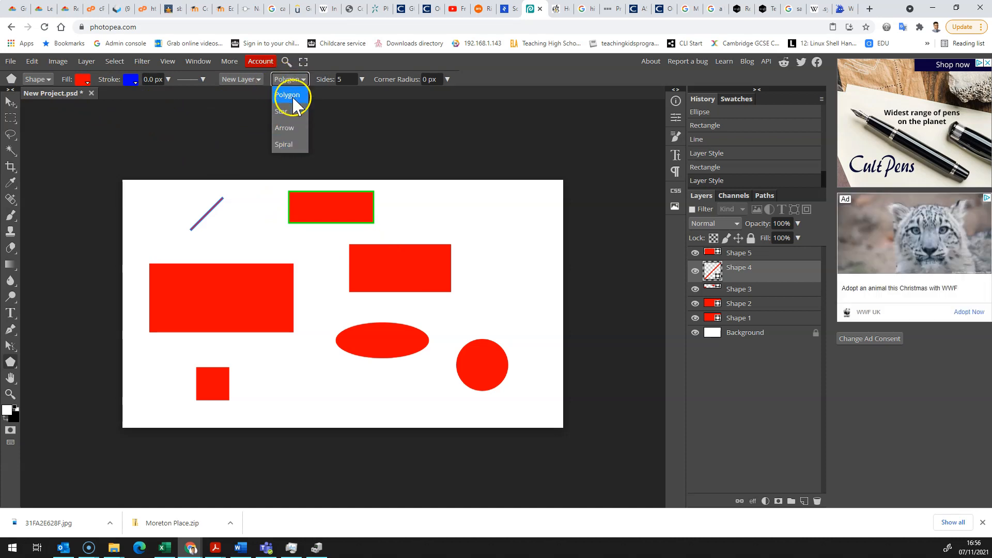
click(286, 95)
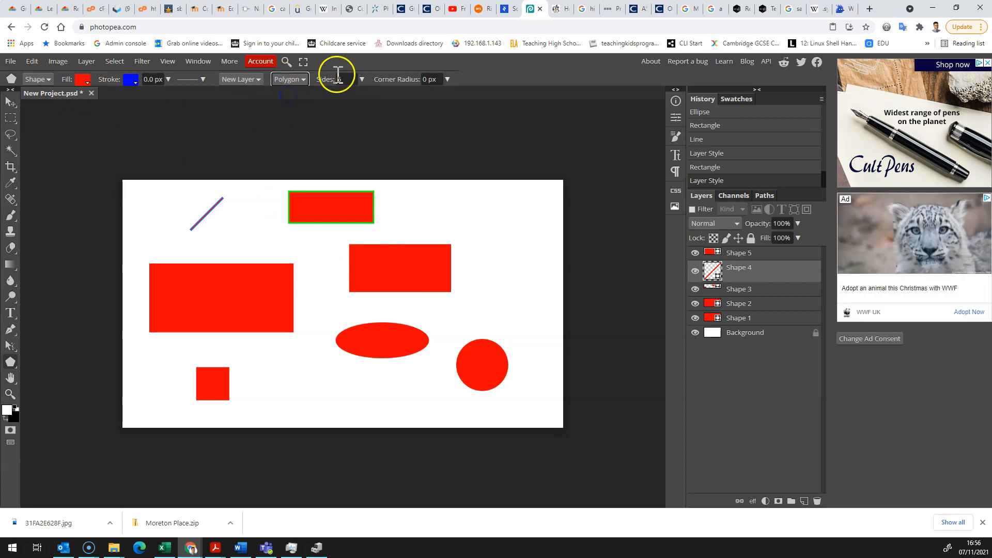
mouse_move(484, 209)
mouse_down()
mouse_move(476, 203)
mouse_move(504, 226)
mouse_move(460, 217)
mouse_move(481, 225)
mouse_move(470, 217)
mouse_up()
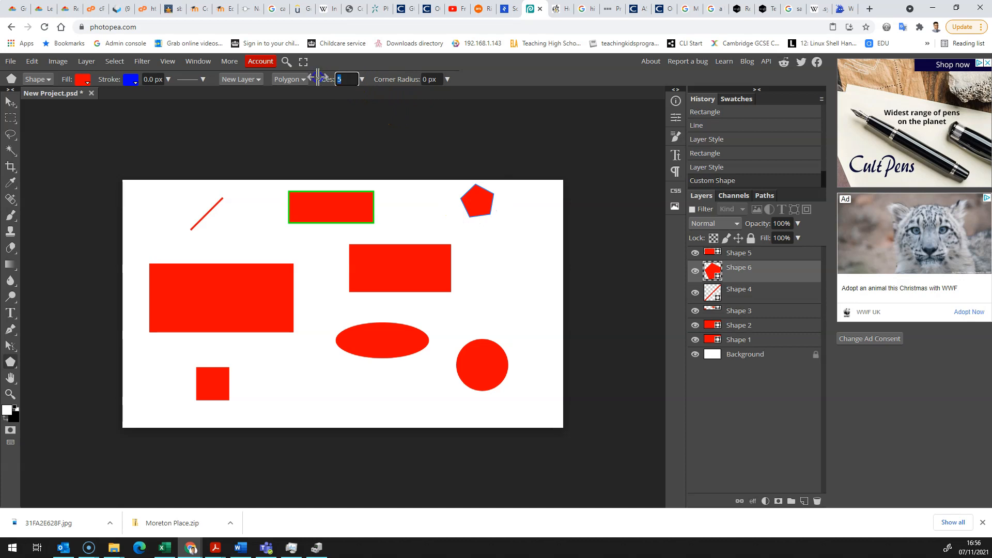
text(8)
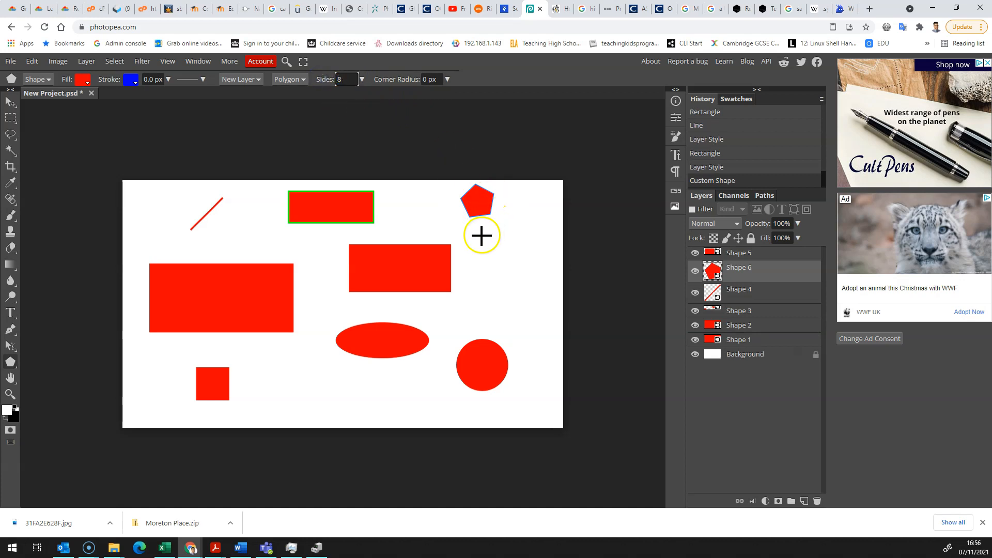
mouse_move(479, 243)
mouse_down()
mouse_move(504, 260)
mouse_move(492, 252)
mouse_up()
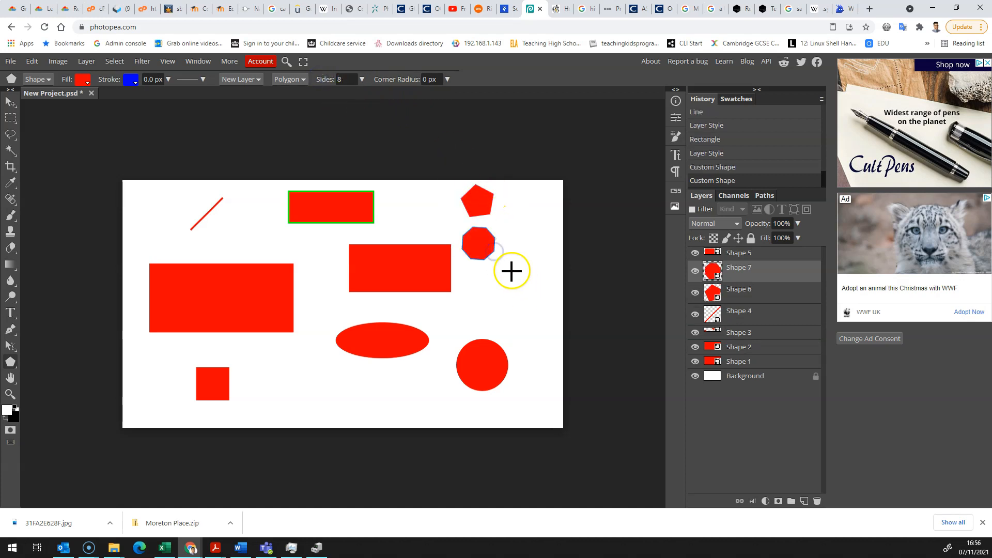
Draw an eight-pointed star below the octagon and a four-pointed star beside it, with a 40% inner radius
click(287, 83)
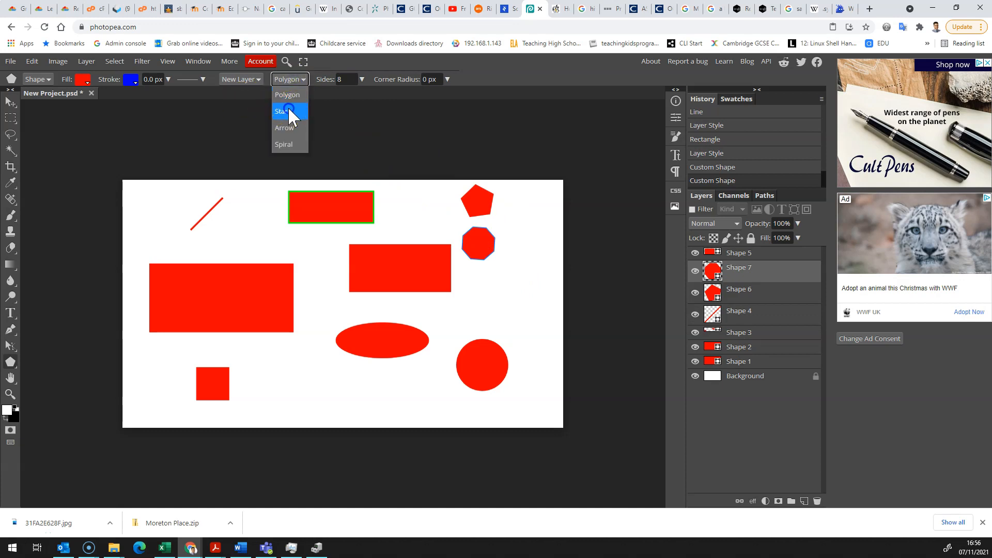
click(287, 107)
drag(507, 286, 525, 297)
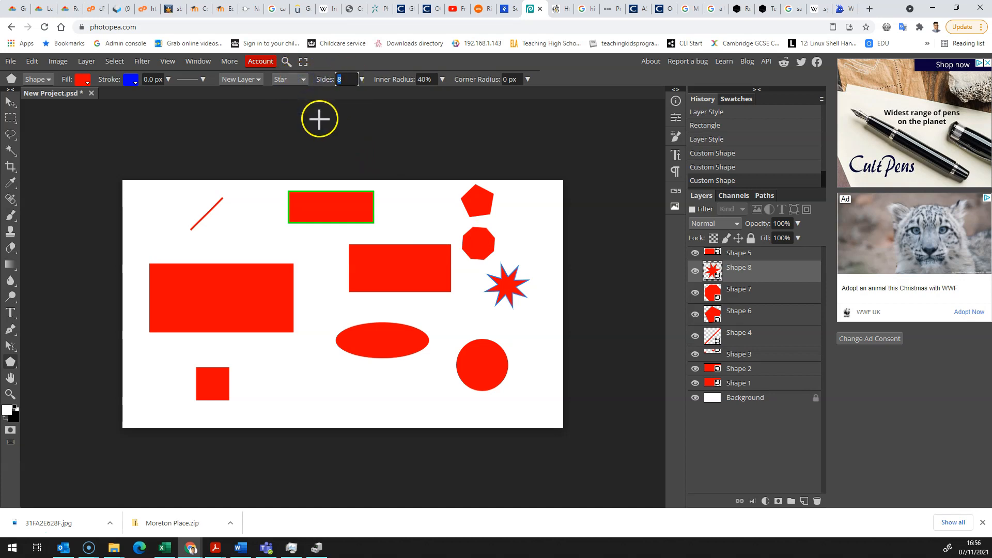
text(4)
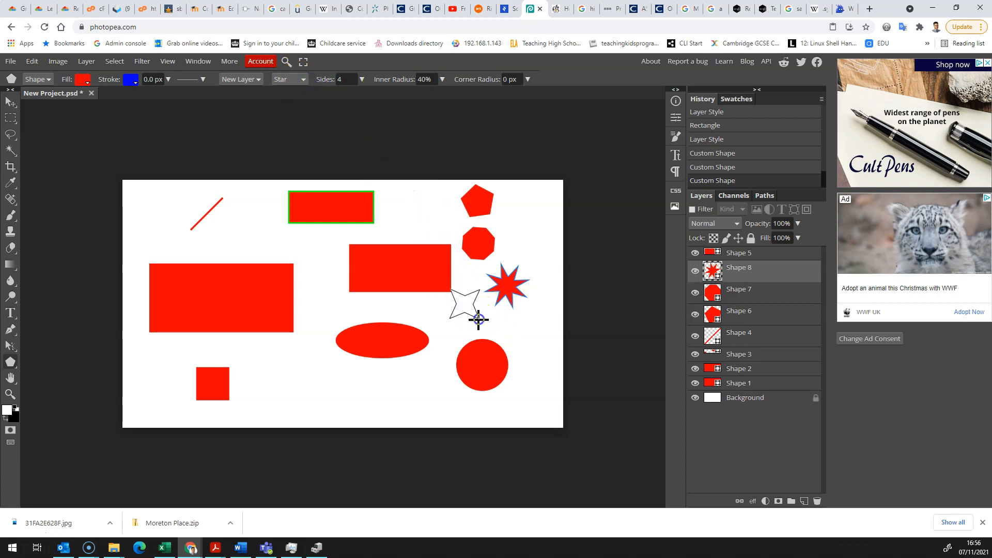
drag(477, 321, 469, 327)
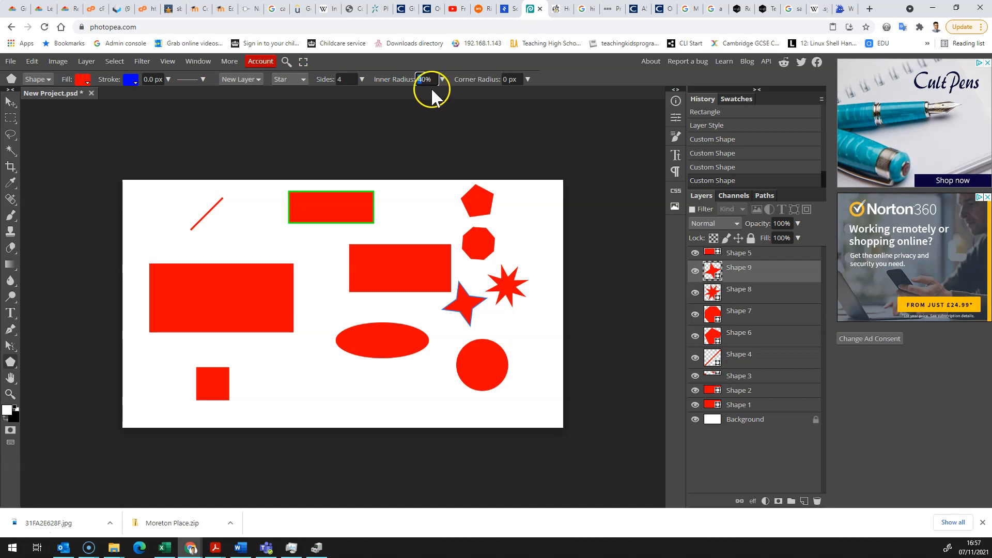
With an 80% inner radius, draw a four-pointed star beside the pentagon and an eight-pointed star near the canvas's upper-right corner
text(80)
drag(415, 200, 428, 207)
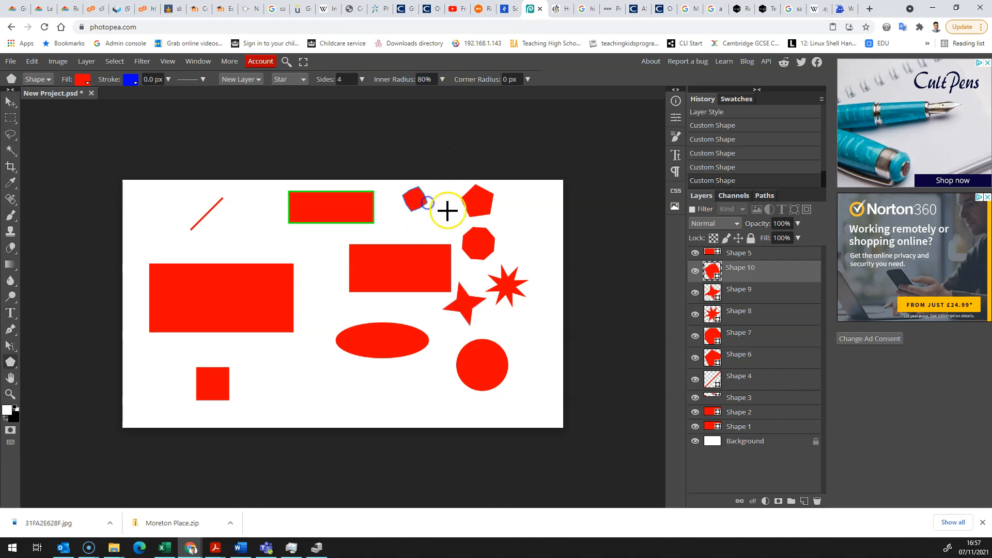
click(312, 83)
text(8)
drag(519, 223, 531, 243)
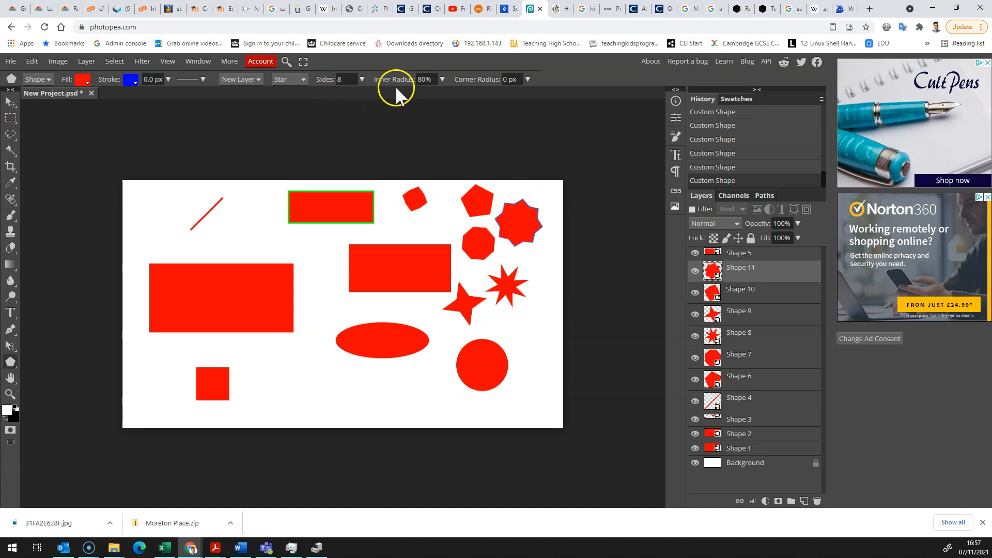
Draw two eight-pointed stars near the canvas's lower-right edge, one with a 60% inner radius and one with 10%
text(6)
drag(540, 328, 532, 338)
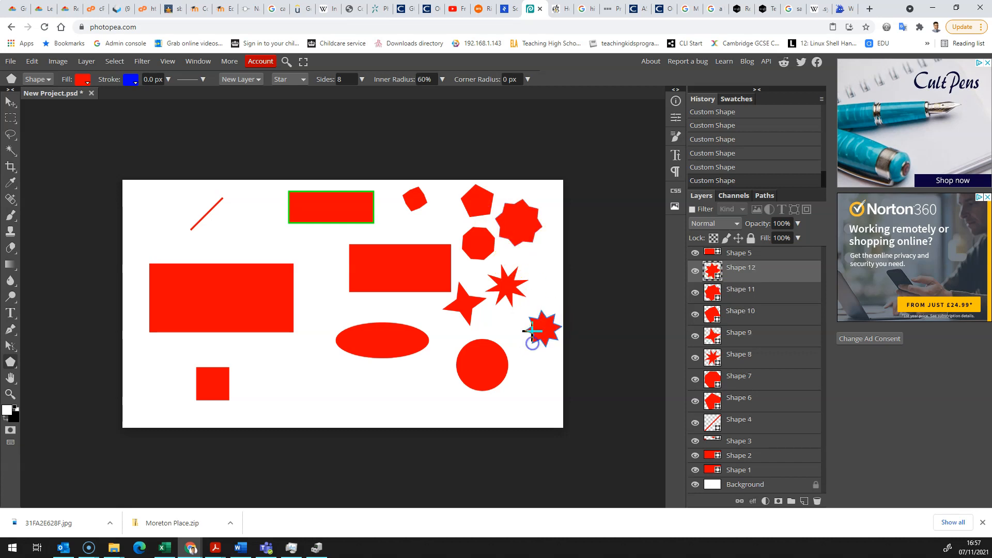
text(1)
drag(531, 378, 542, 401)
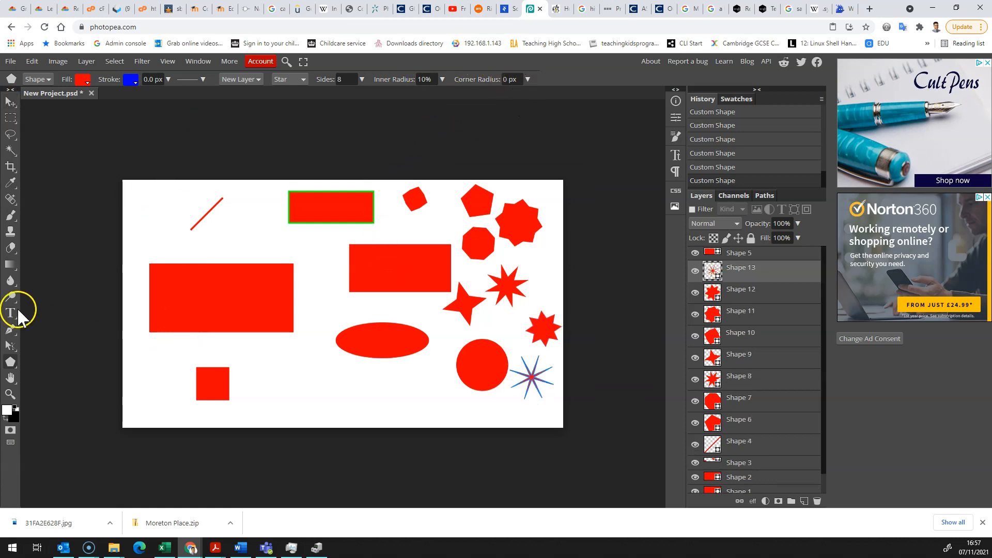
Draw a 5 px wide arrow pointing right between the small square and the circle
click(11, 363)
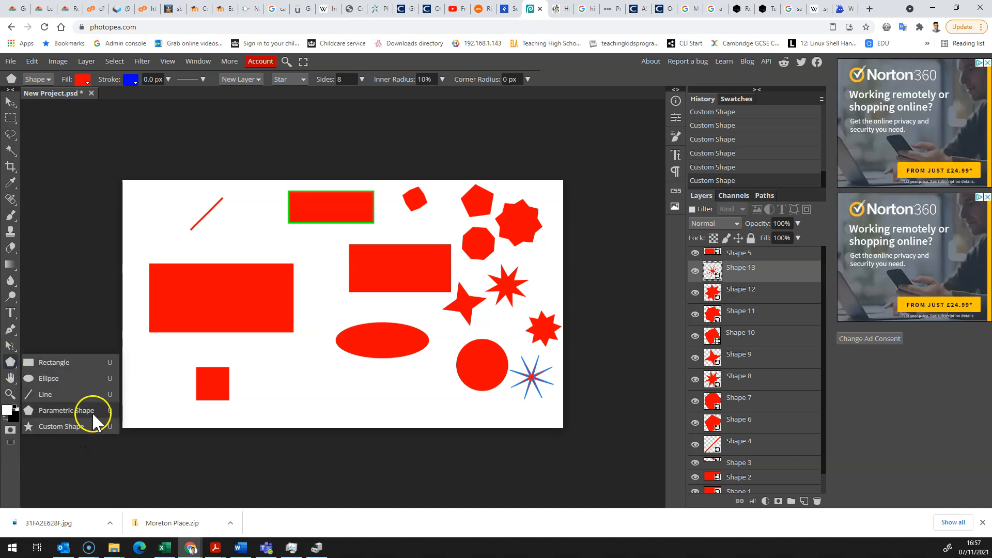
click(292, 76)
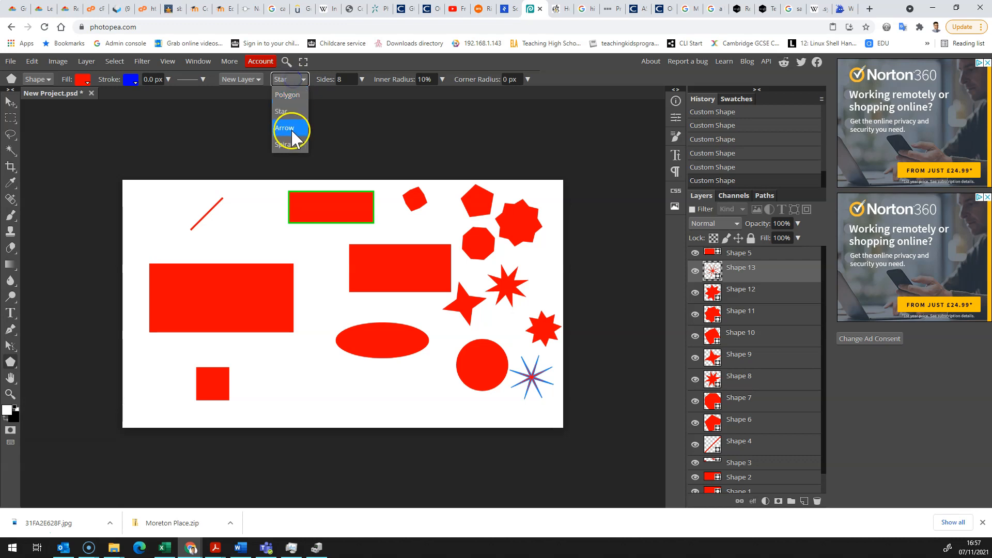
click(292, 126)
drag(287, 383, 398, 394)
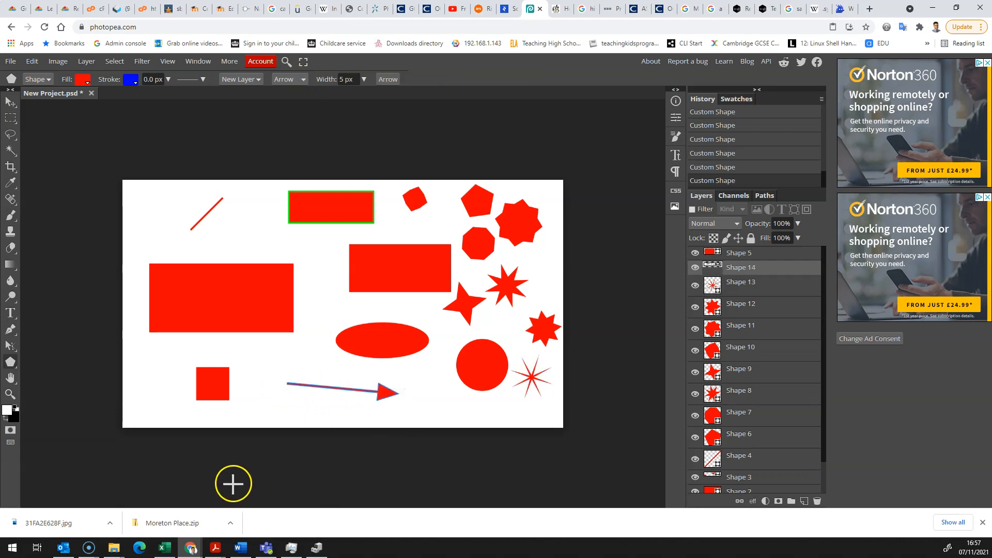
Draw a small triangle just below the diagonal line using the Custom Shape tool
right_click(10, 362)
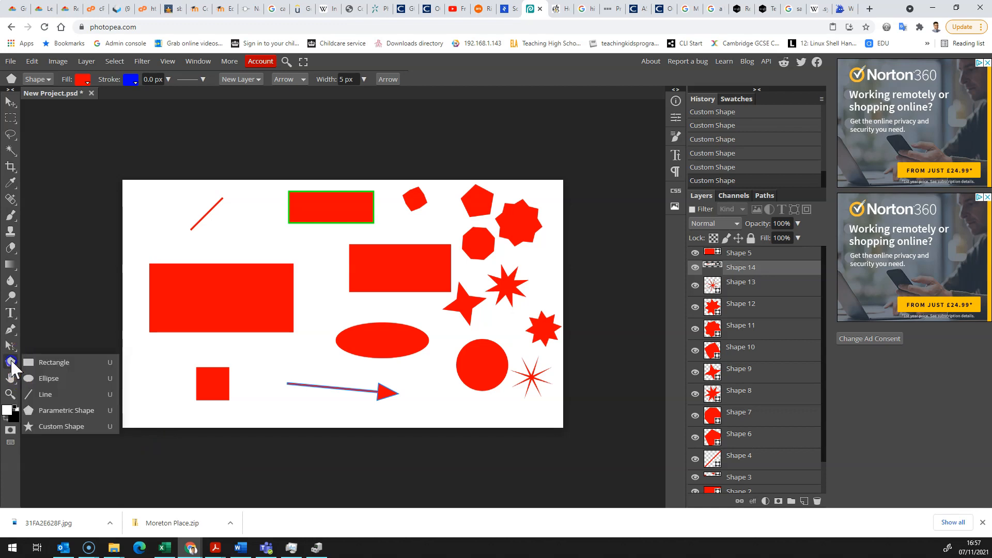
click(61, 425)
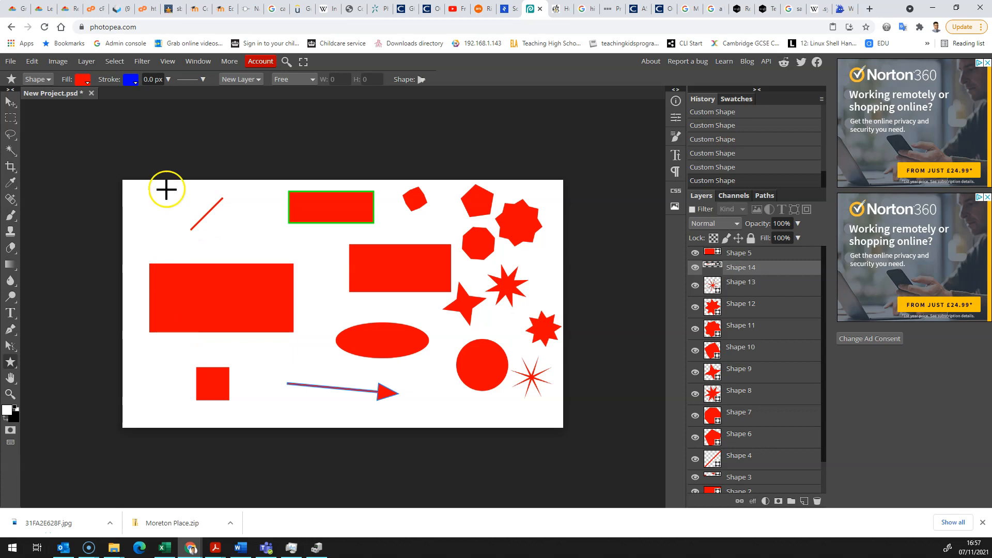
drag(221, 217, 254, 249)
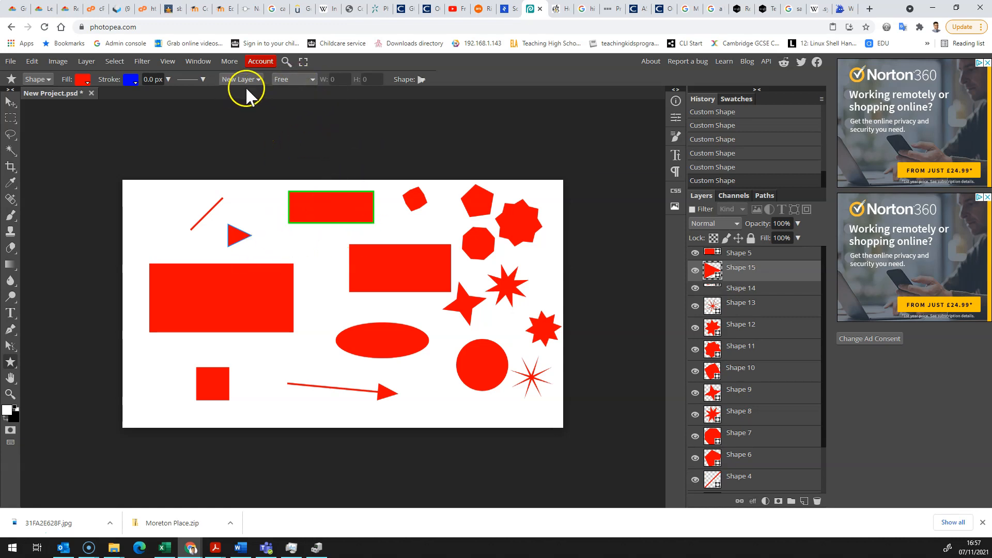
Choose the boxed Google+ logo from the custom shape library and draw it between the two large rectangles
click(421, 79)
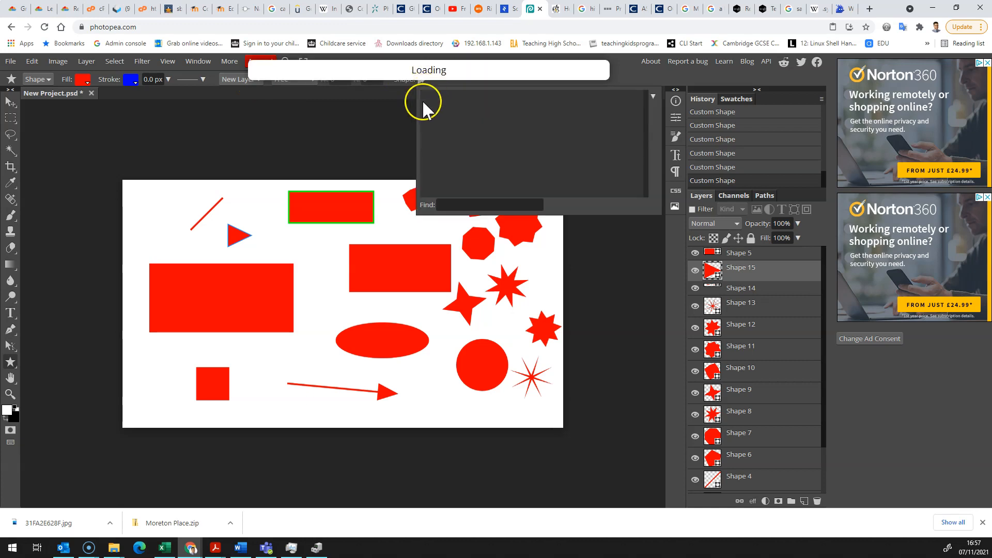
scroll(529, 165, down, 10)
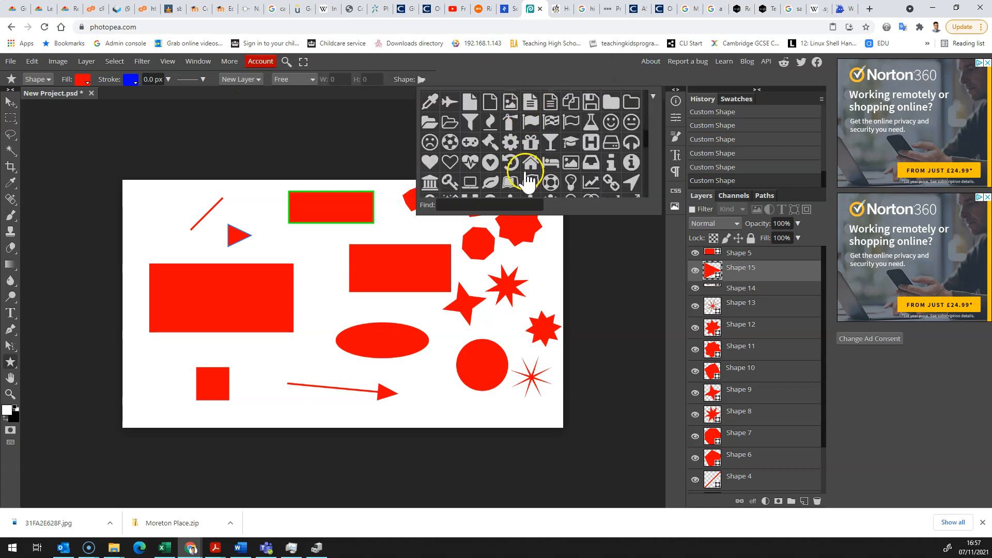
scroll(529, 186, down, 10)
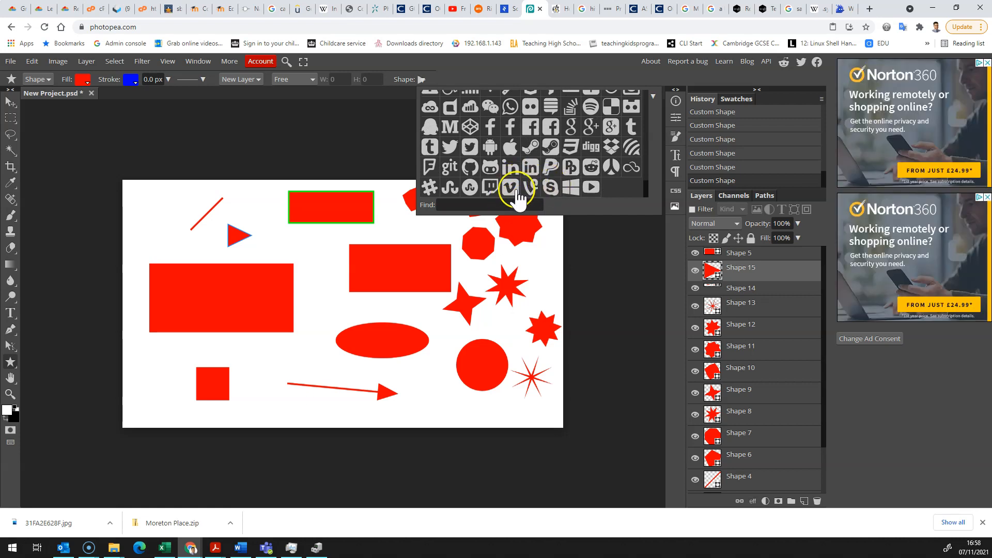
click(610, 129)
drag(295, 245, 336, 286)
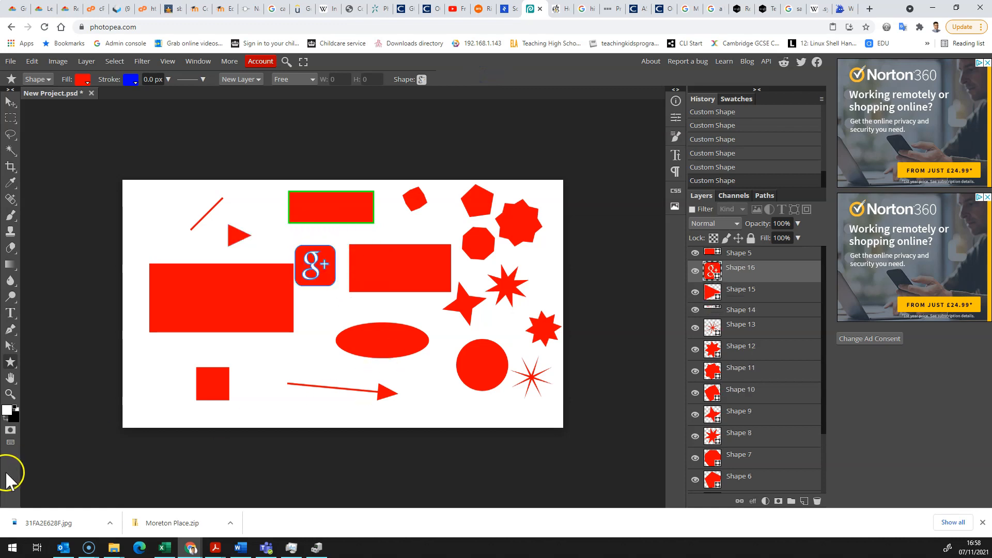
Select all the shapes on the canvas and delete them
click(11, 103)
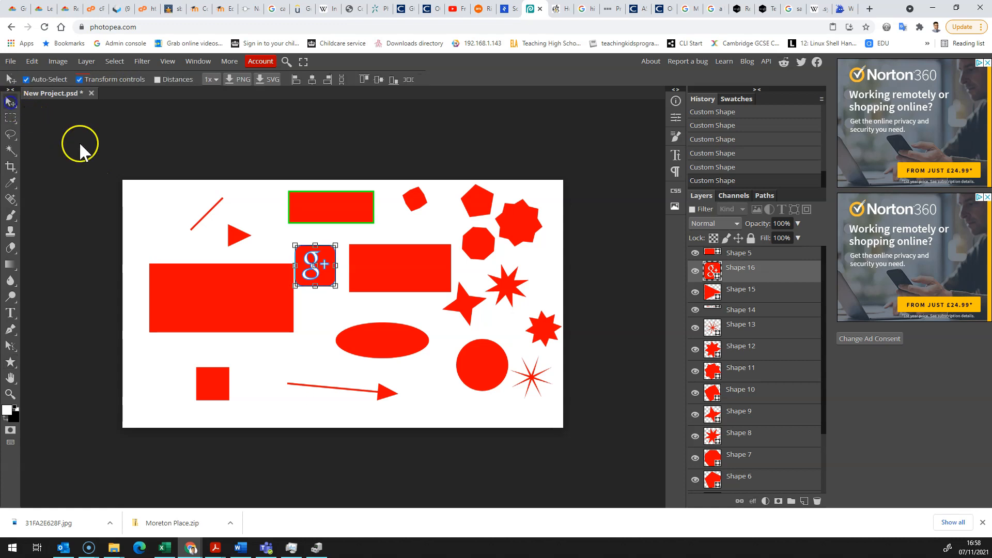
drag(105, 162, 576, 440)
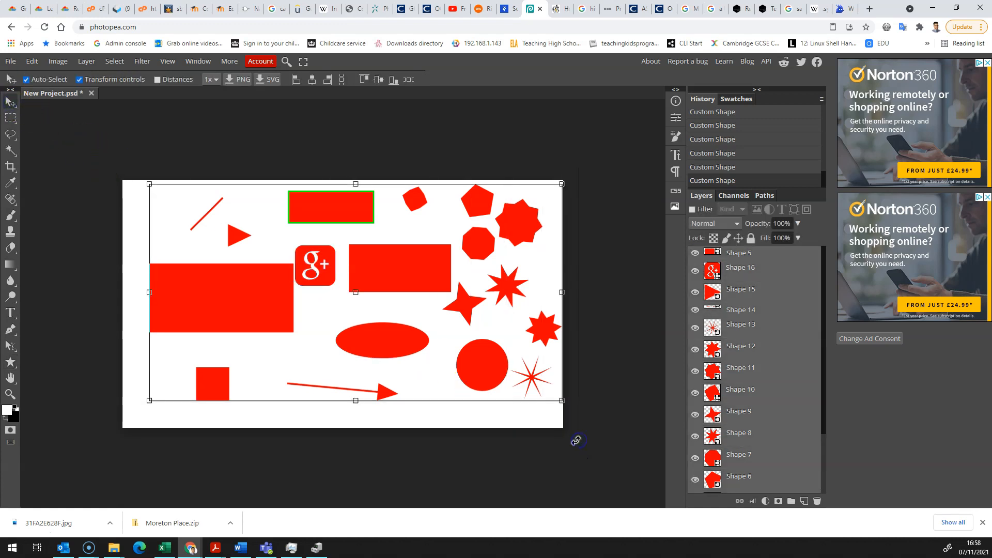
key(Delete)
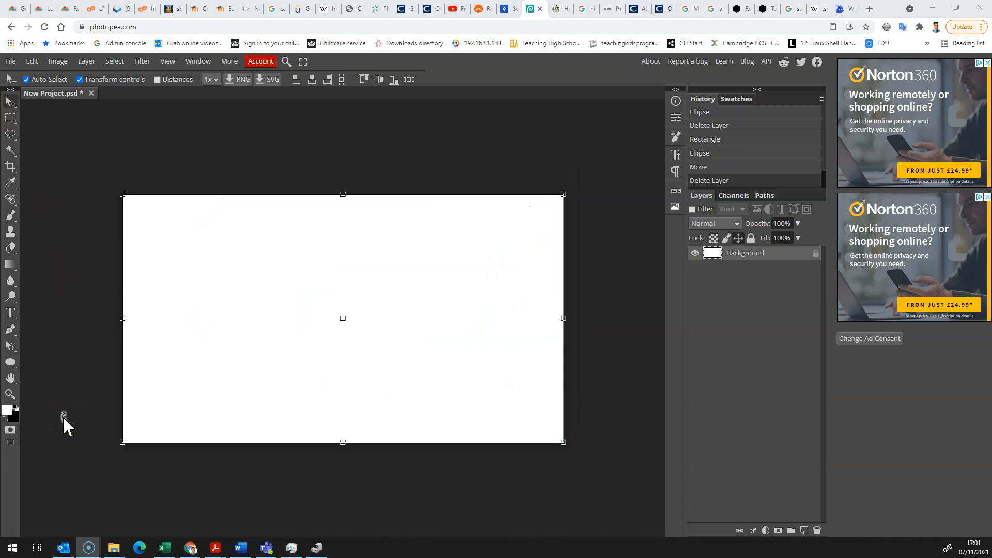
Draw a red rectangle left of the centre of the blank canvas
click(11, 363)
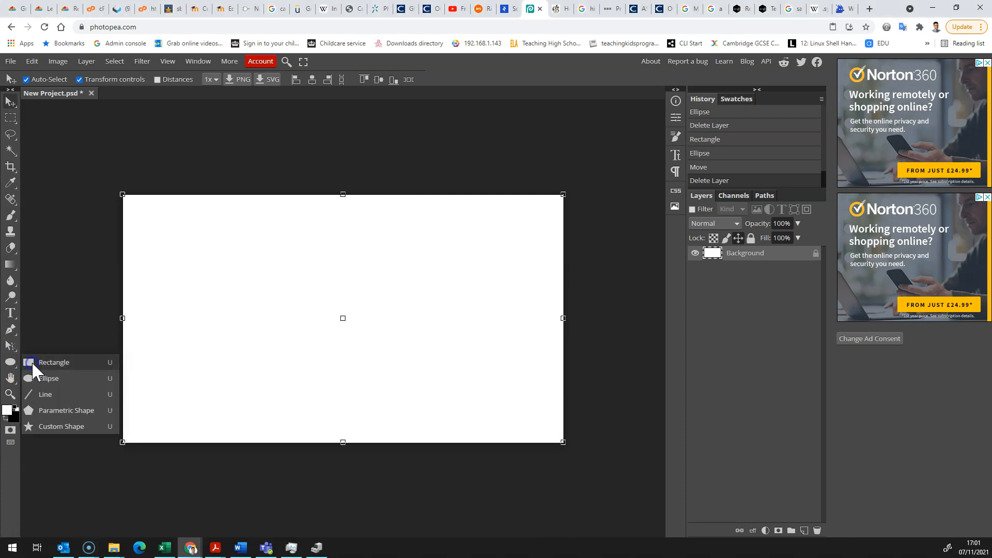
click(32, 362)
drag(219, 272, 346, 341)
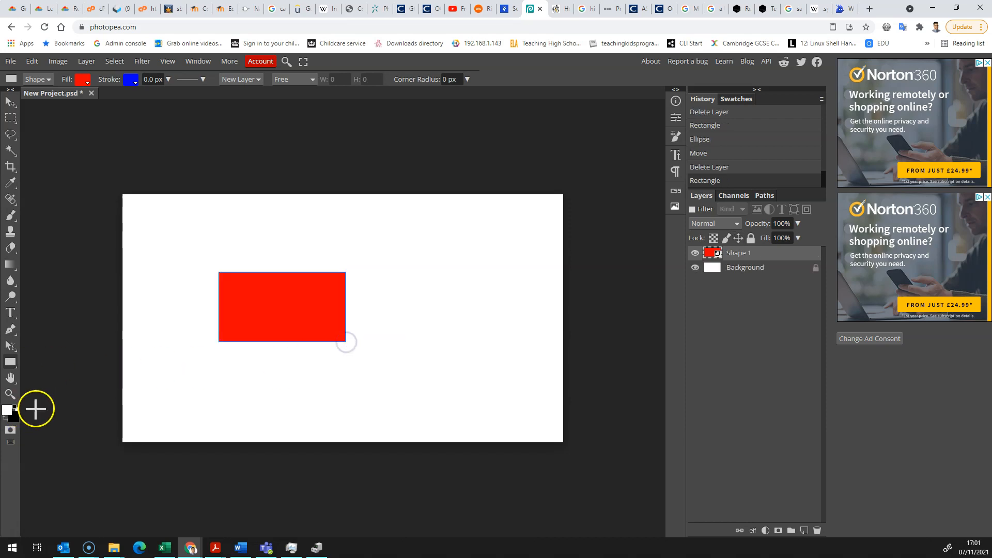
Draw a circle as tall as the rectangle, overlapping the rectangle's right end
click(11, 362)
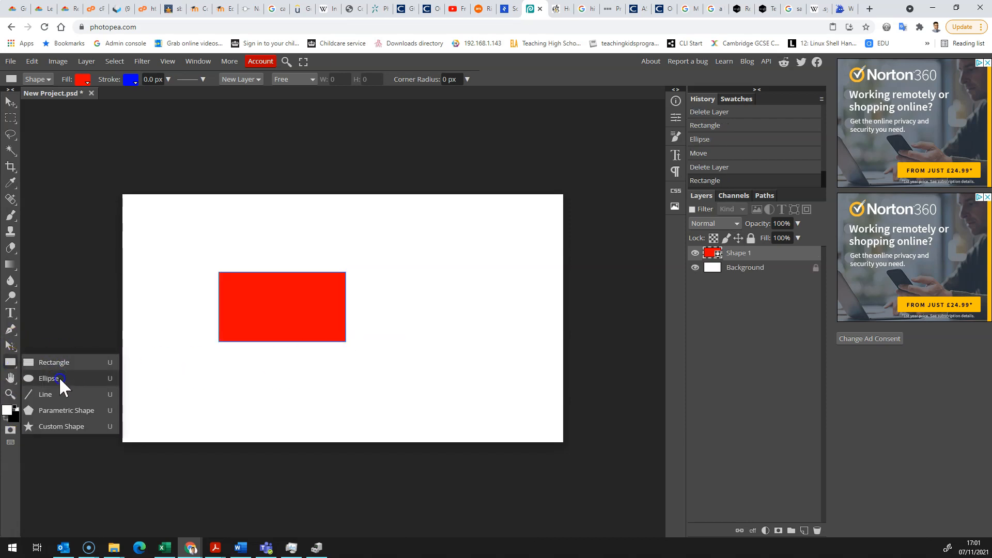
click(59, 377)
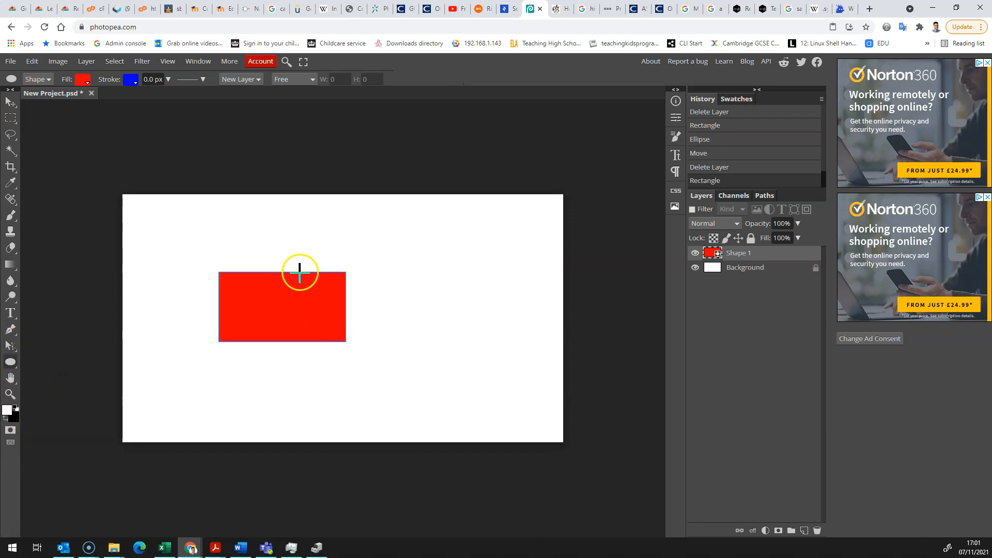
drag(300, 271, 370, 350)
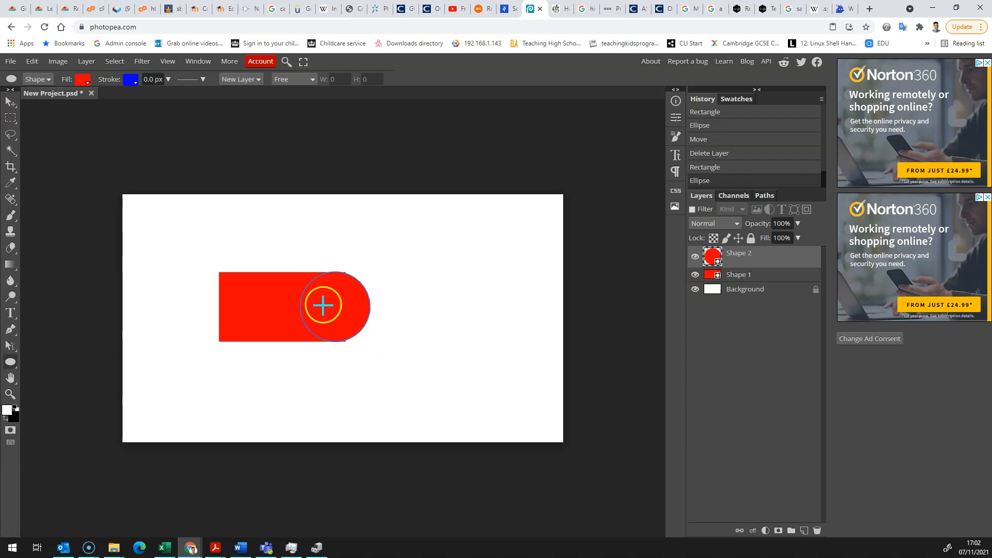
Move the circle right so that it is centred on the rectangle's right edge
scroll(319, 299, up, 4)
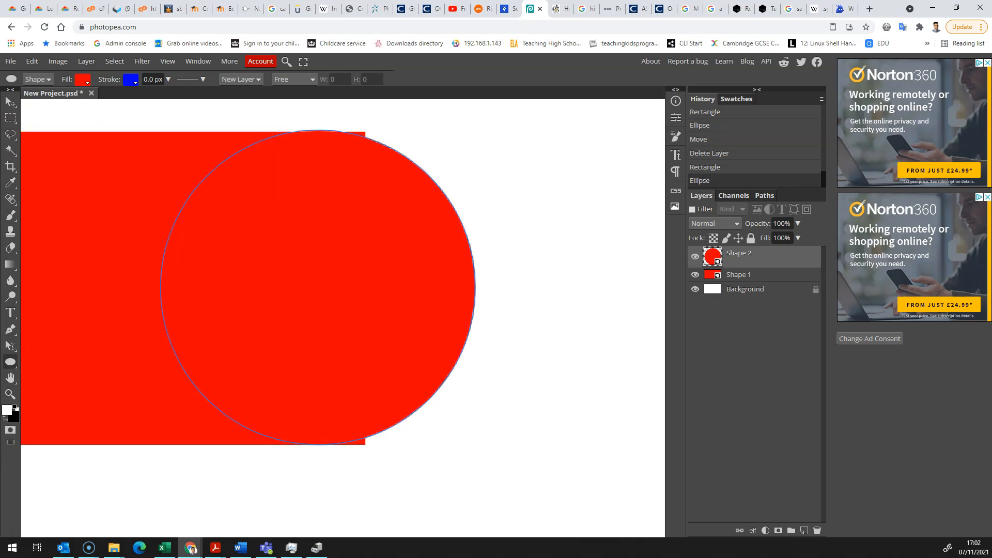
click(11, 102)
drag(285, 260, 334, 264)
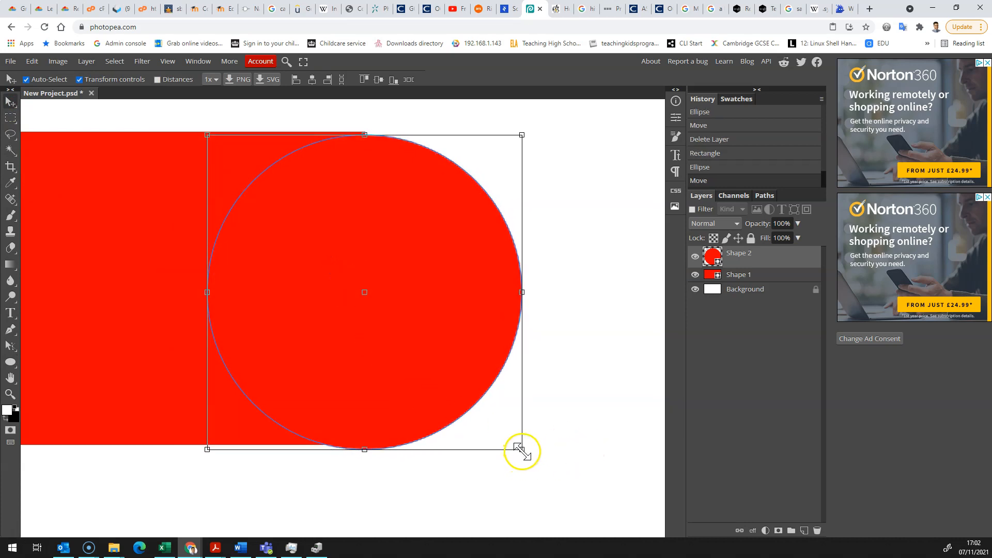
Scale the circle to 99.01% width and 99.51% height, nudge it flush with the rectangle's upper and lower edges, and apply the transform
drag(521, 450, 517, 447)
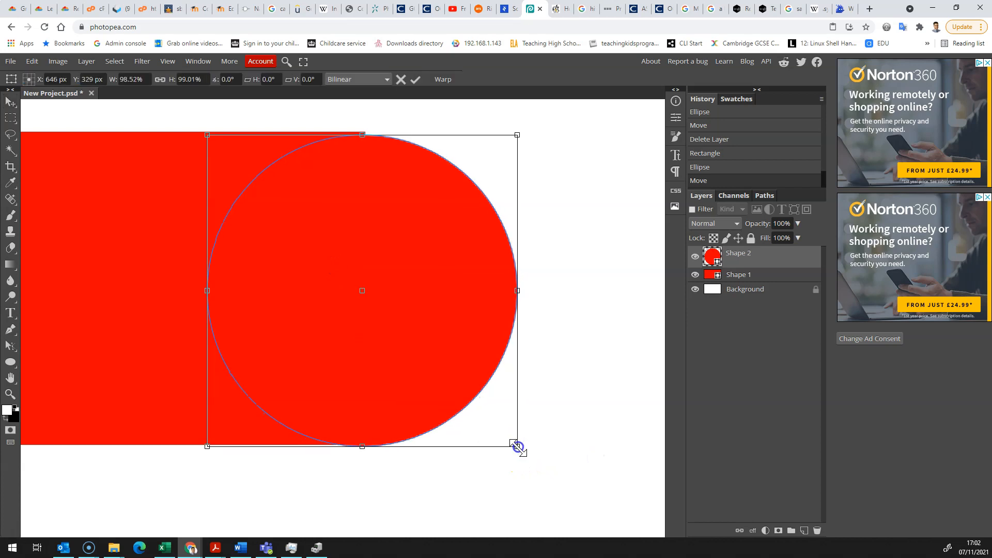
key(Up)
key(Up)
key(Left)
key(Down)
key(Right)
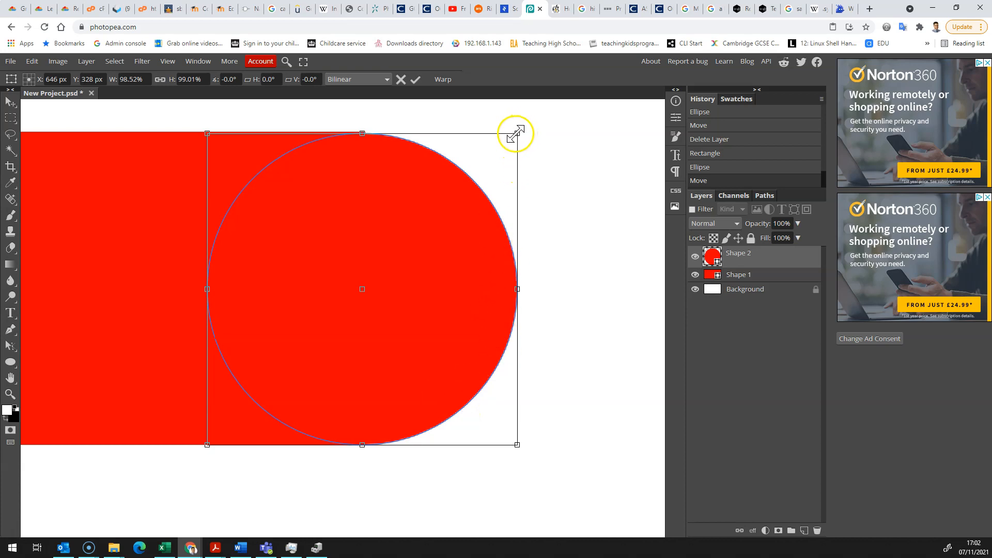
drag(517, 133, 519, 132)
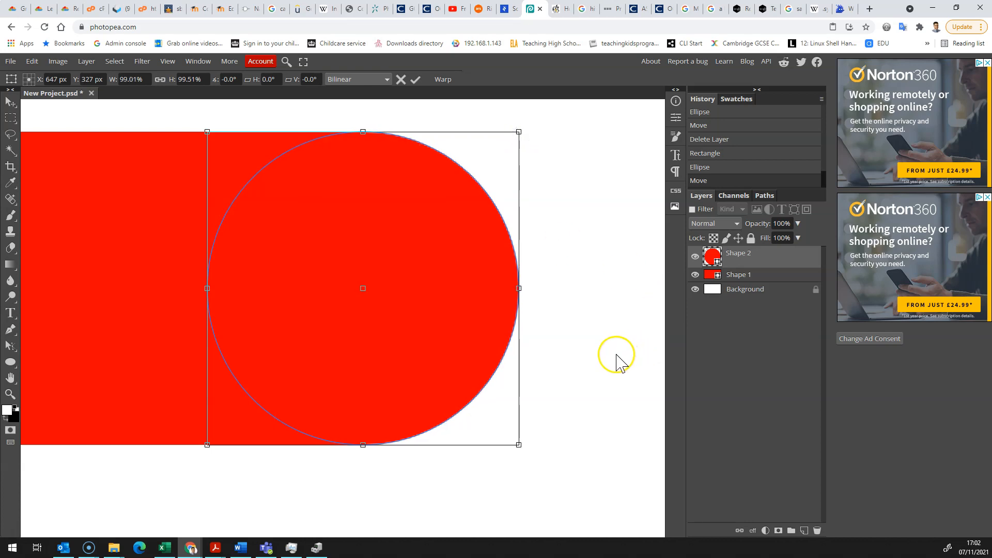
click(724, 289)
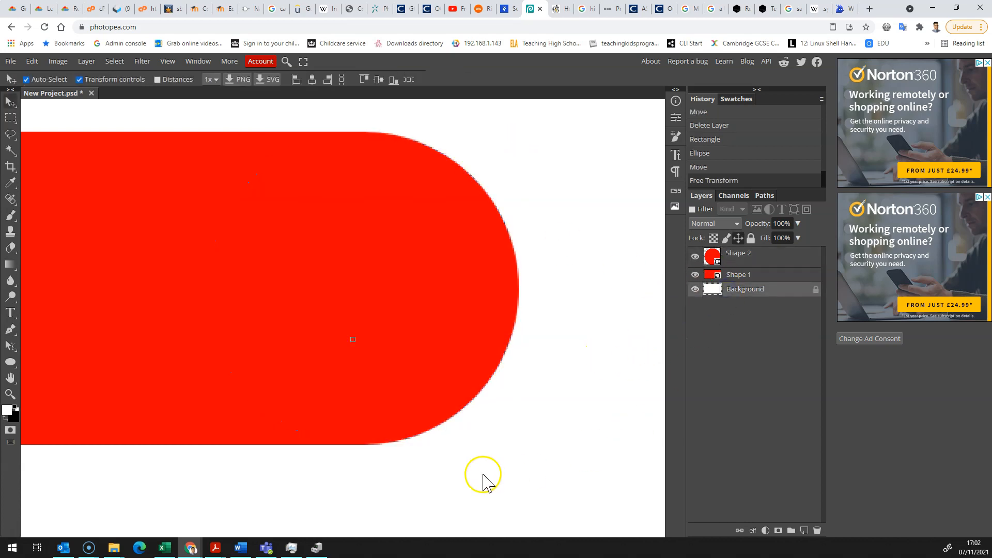
Examine the circle and the rectangle as separate layers by selecting Shape 2 and Shape 1 in turn
scroll(483, 462, up, 1)
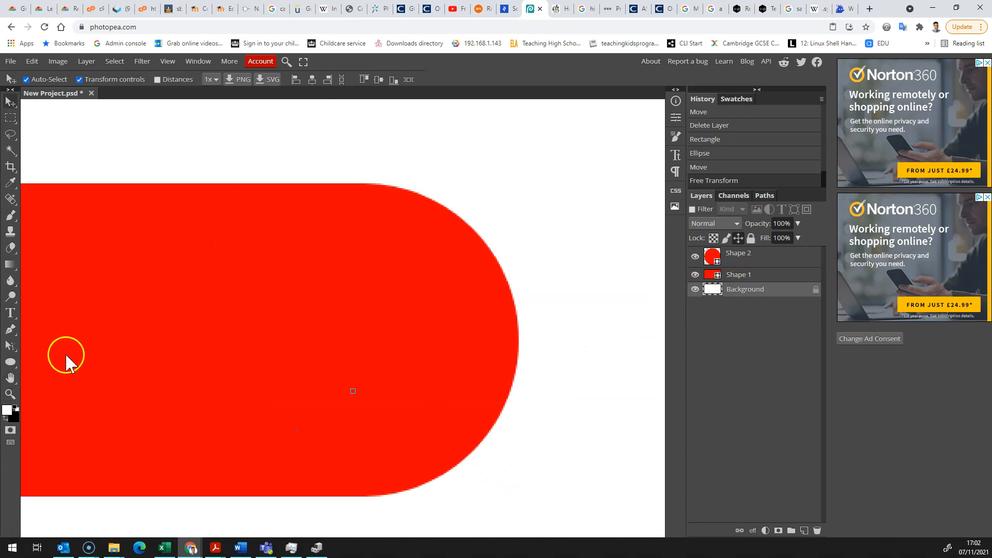
click(772, 257)
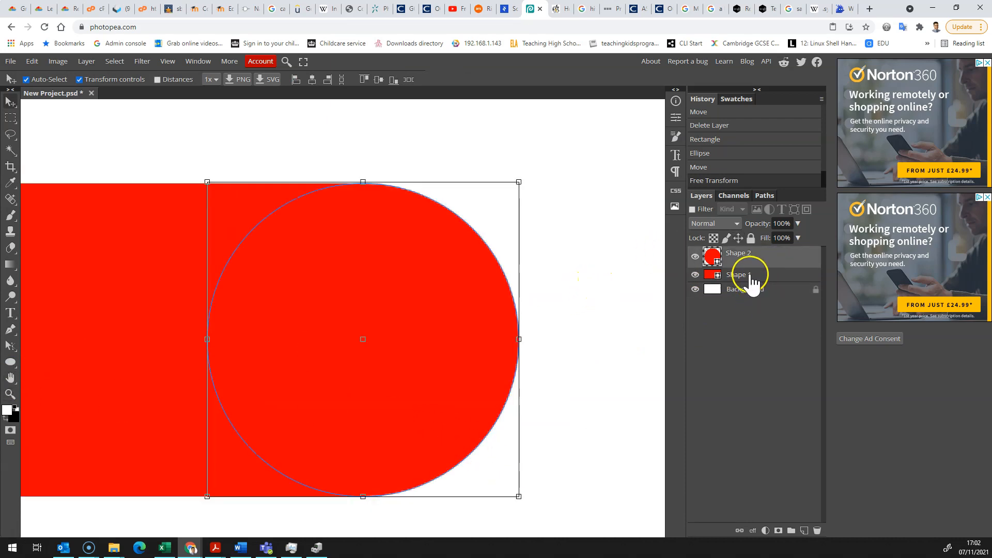
click(749, 277)
click(754, 262)
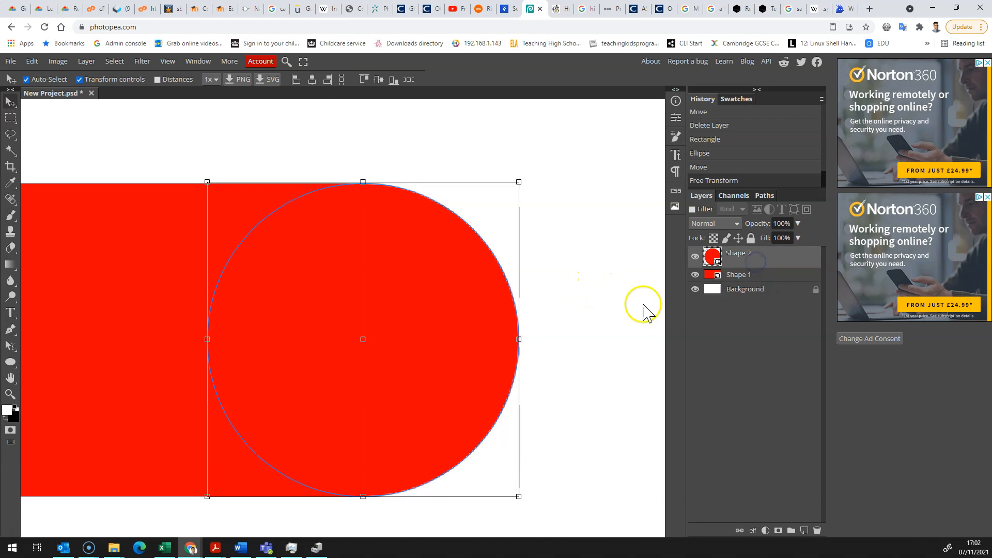
Merge the circle and rectangle layers, Shape 2 and Shape 1, into one shape layer and deselect it
scroll(387, 375, down, 5)
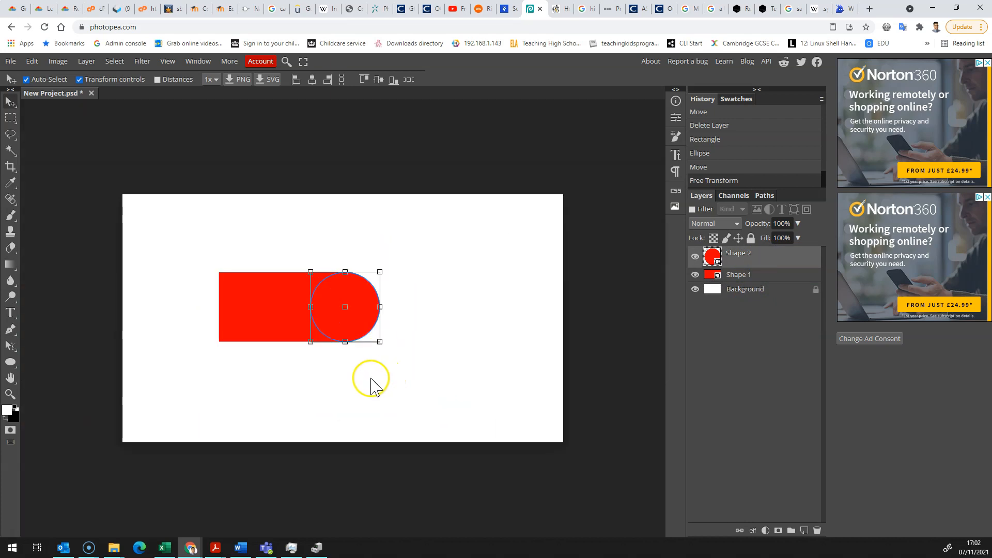
click(744, 276)
click(743, 260)
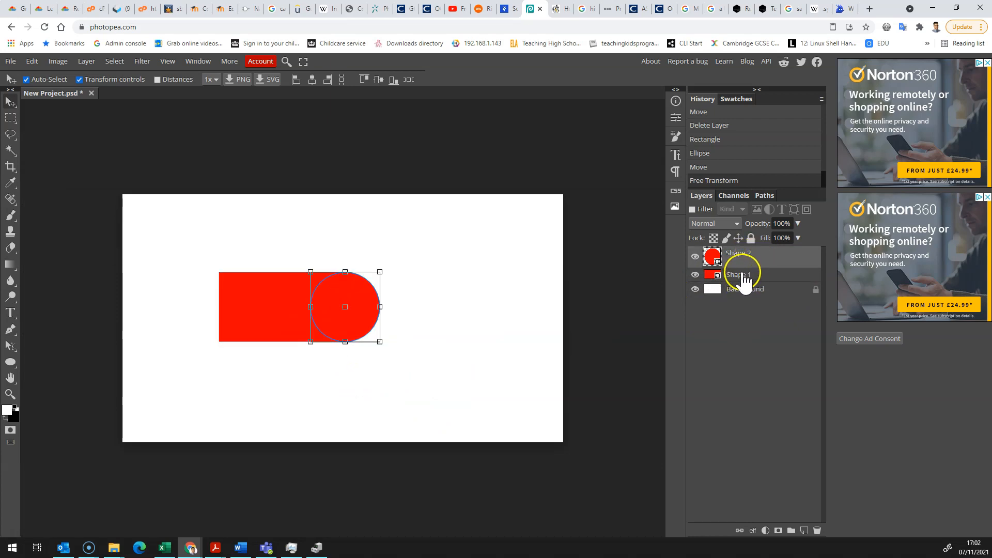
shift+click(748, 275)
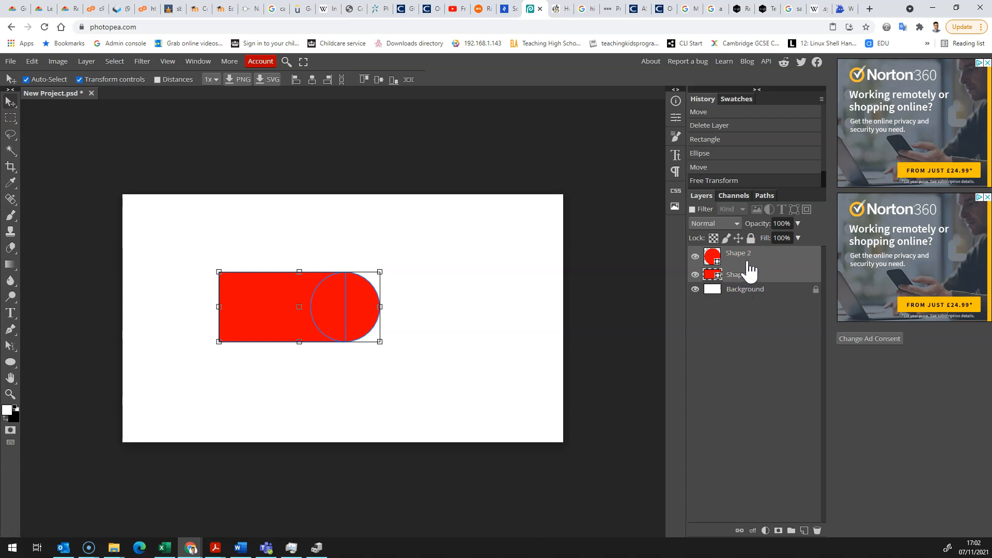
right_click(747, 262)
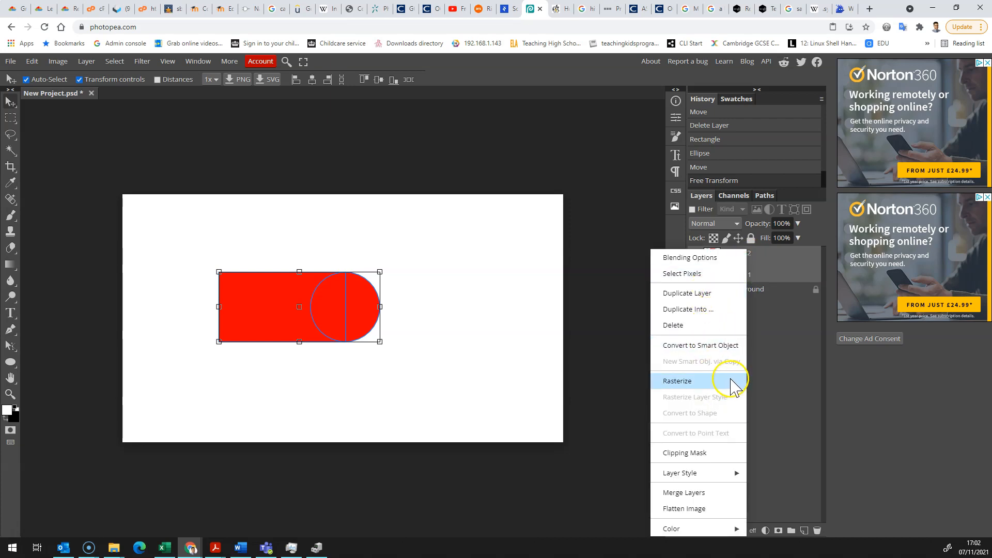
click(703, 494)
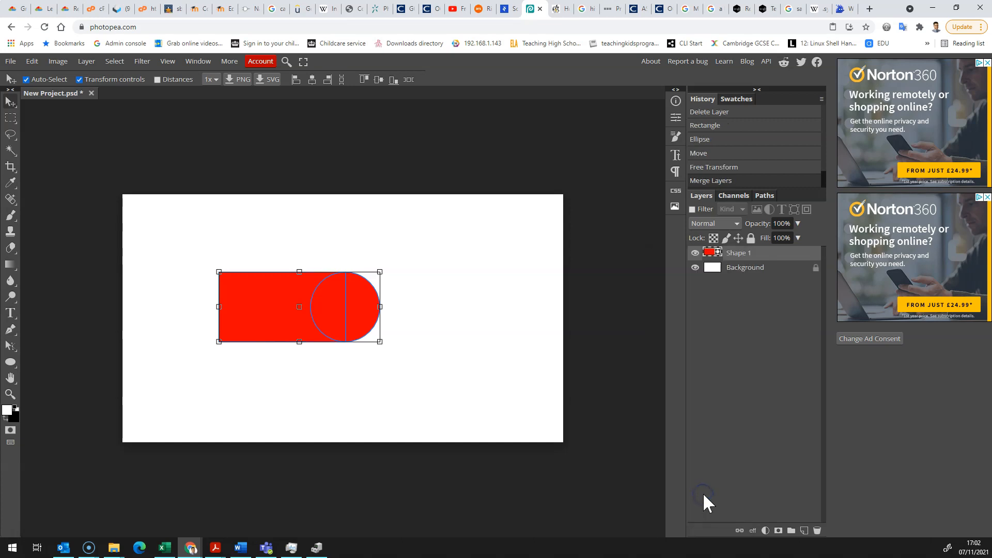
click(743, 268)
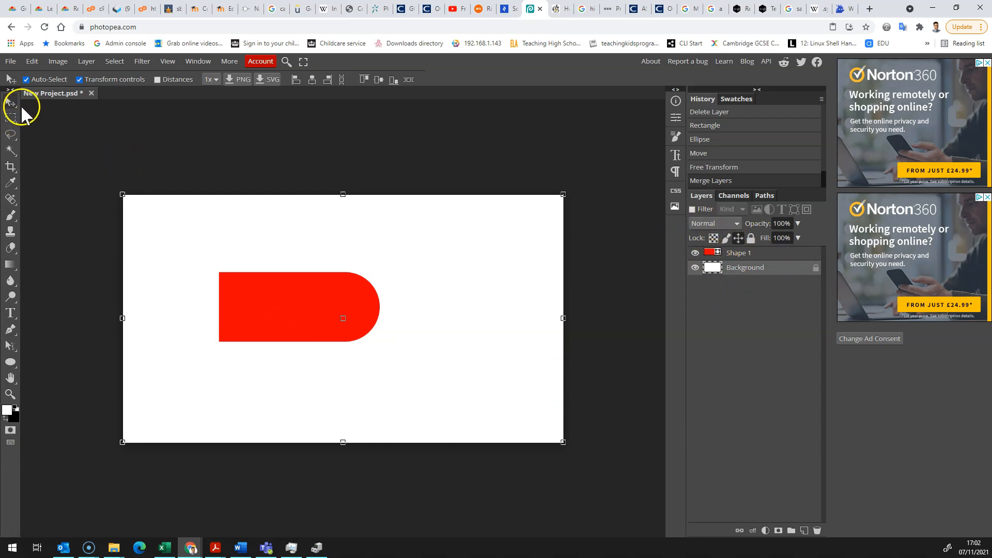
Rotate the merged shape, scale it to 69.52% width and 74.54% height, turn it back to about 0.7°, and apply the transform
click(737, 252)
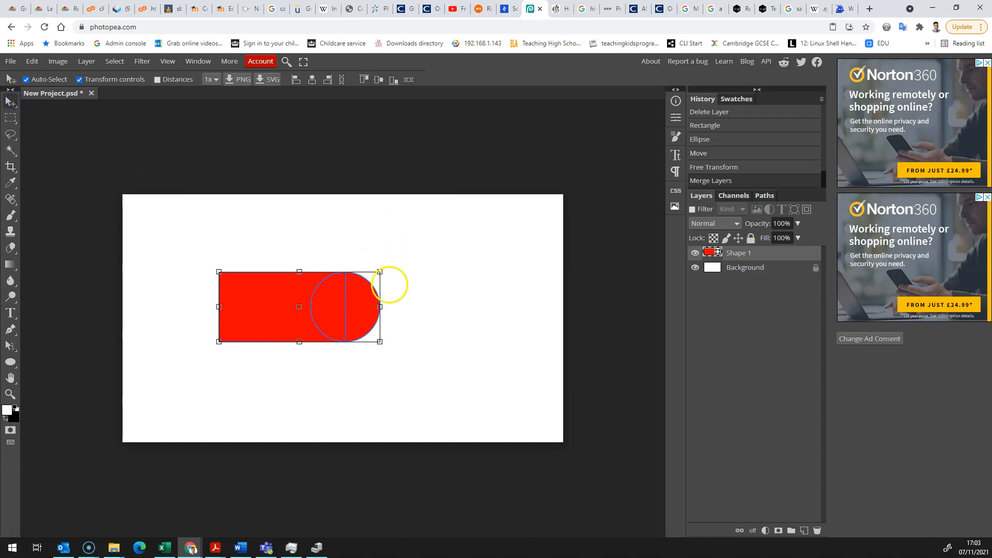
drag(393, 267, 282, 281)
drag(342, 306, 310, 306)
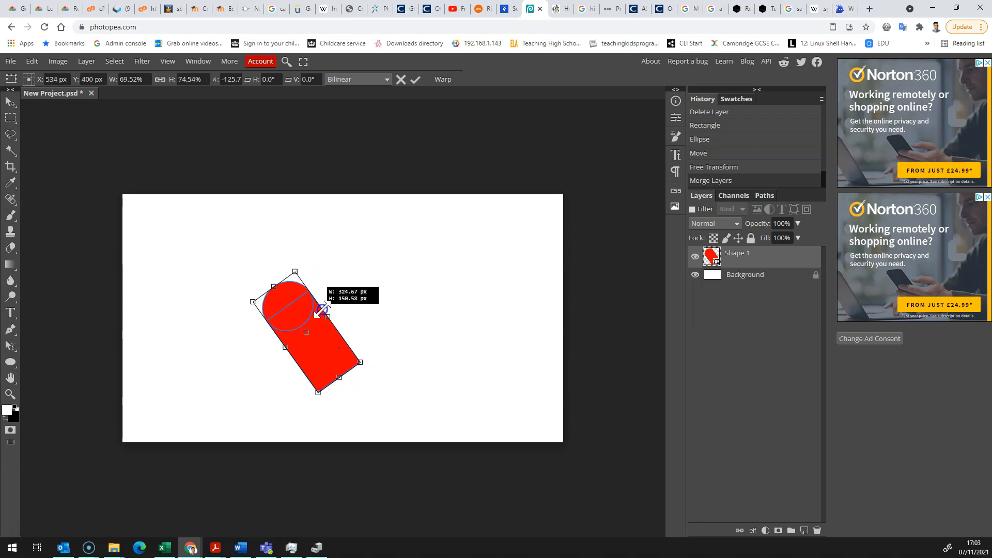
drag(274, 268, 394, 374)
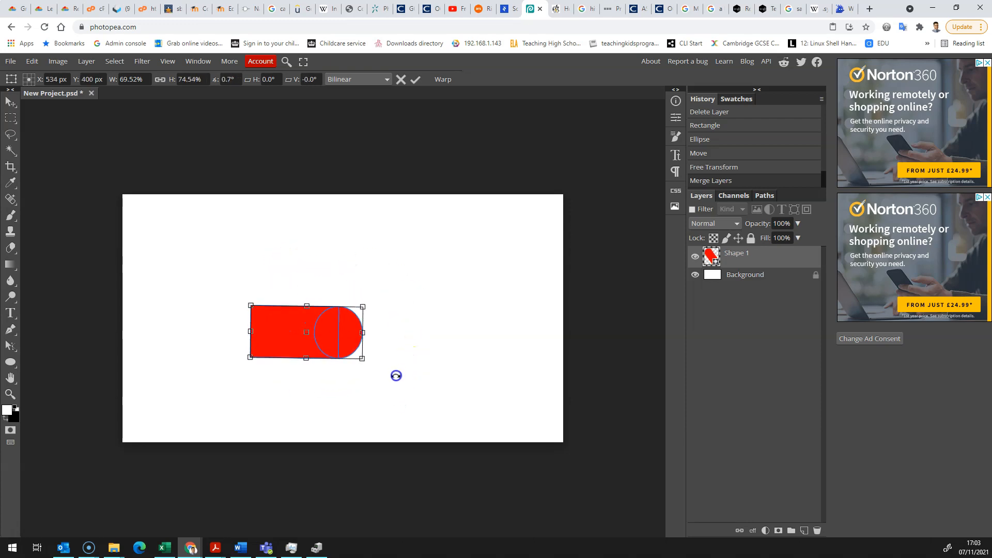
click(738, 268)
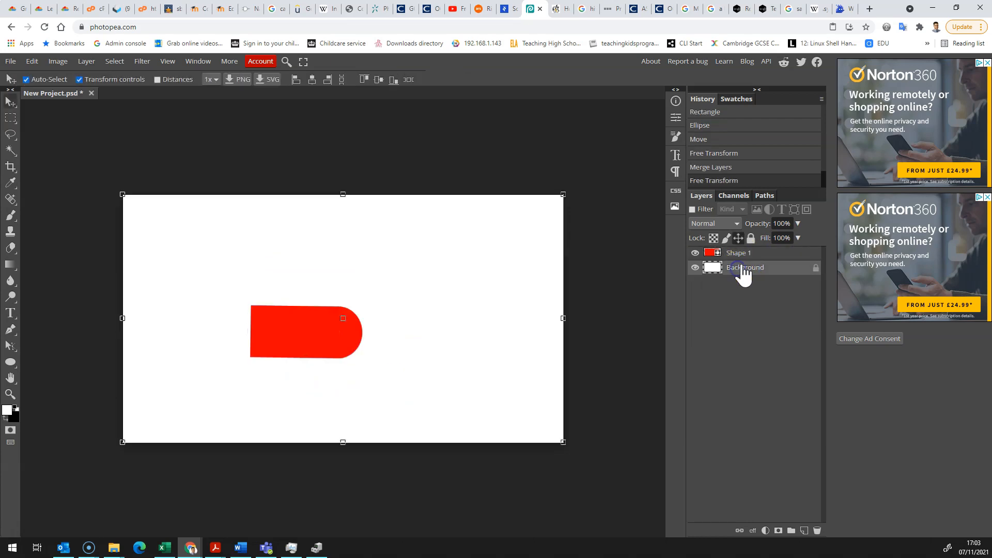
Give the merged shape a blue outline with a stroke width of 17 px, and deselect it
click(751, 254)
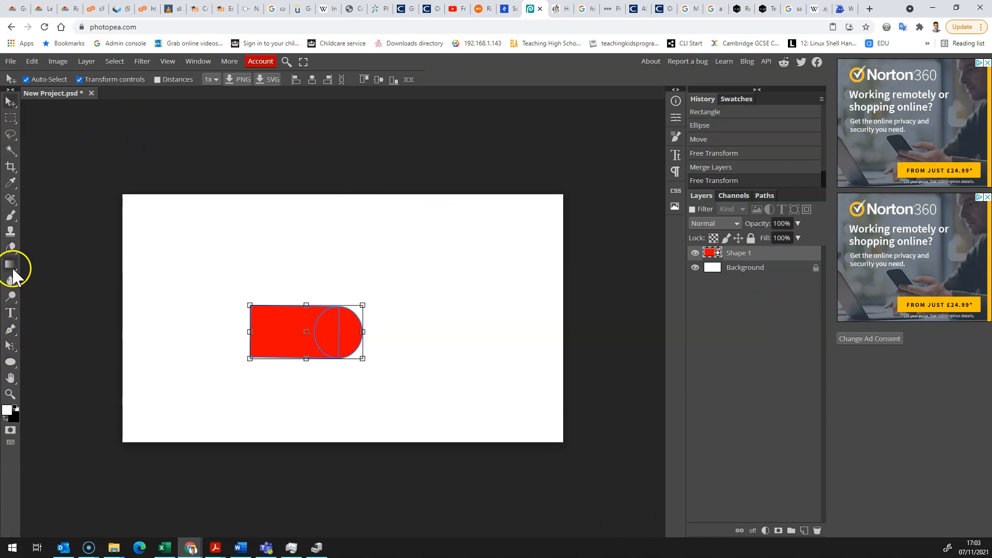
click(10, 362)
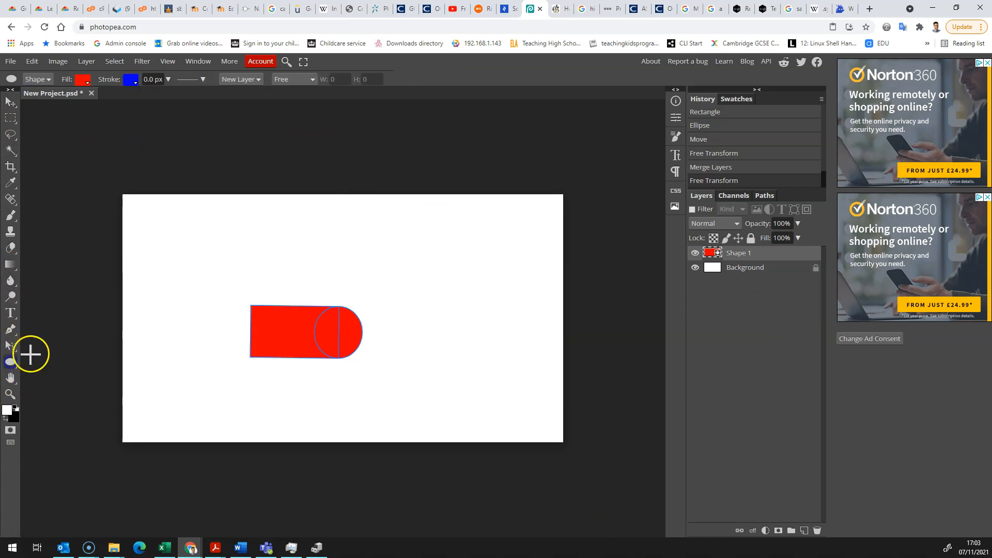
click(133, 81)
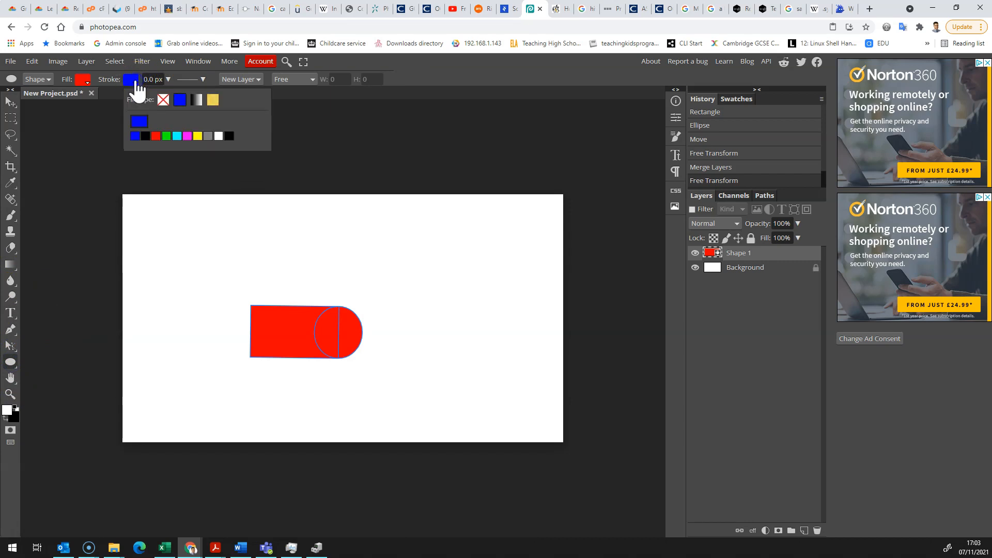
click(164, 99)
click(168, 79)
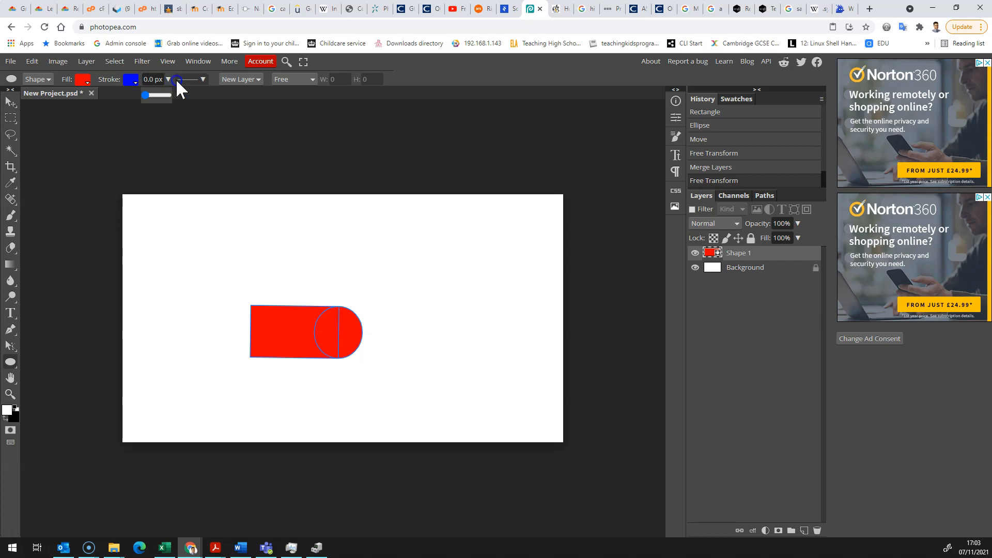
click(148, 94)
drag(148, 95, 156, 94)
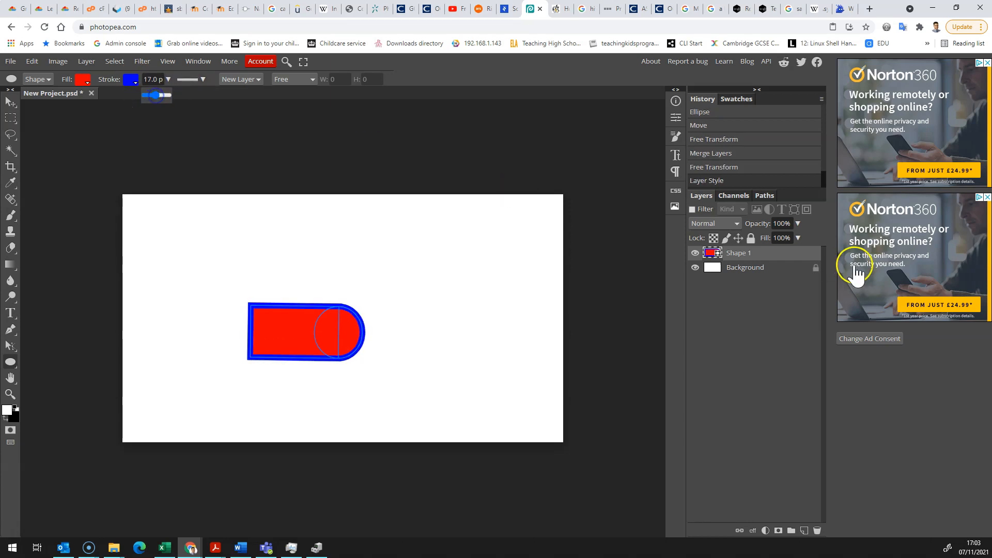
click(739, 267)
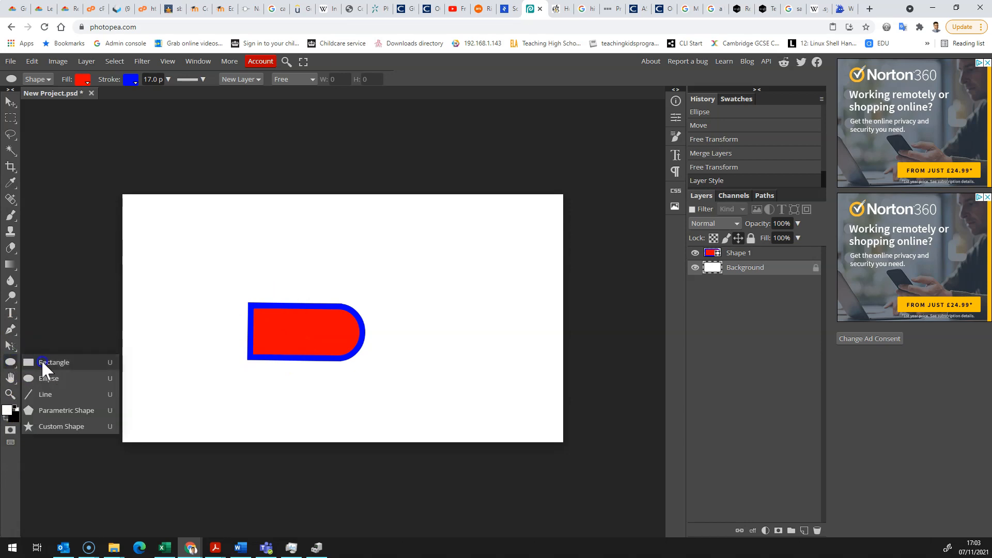
click(54, 379)
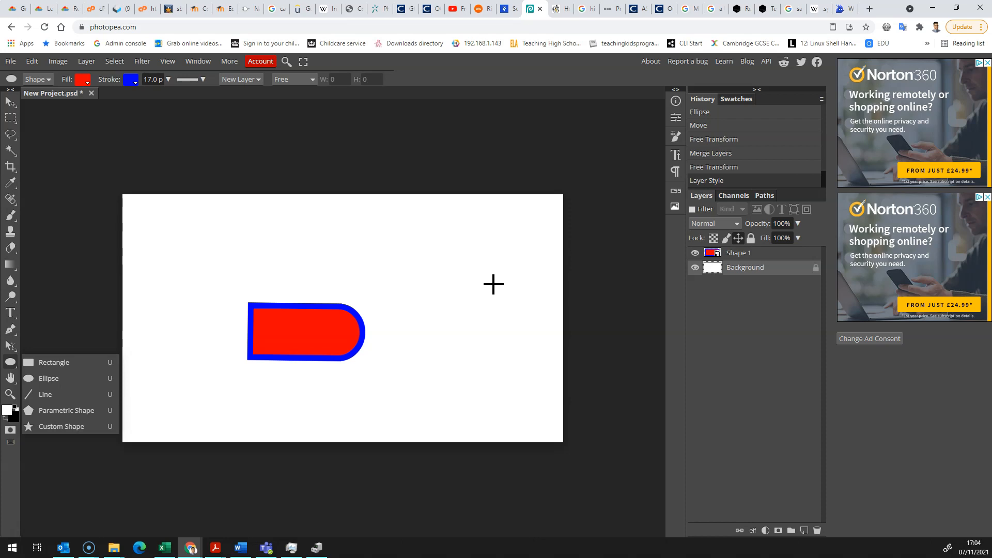
Try a gradient overlay and a drop shadow on Shape 1, turn each effect off again, and accept the layer style
double_click(785, 253)
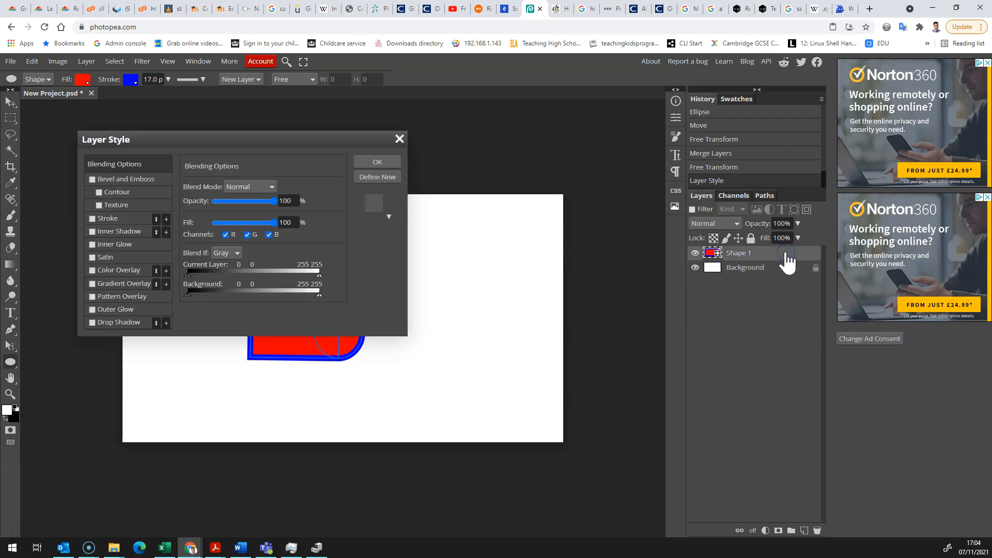
drag(231, 140, 521, 151)
click(397, 277)
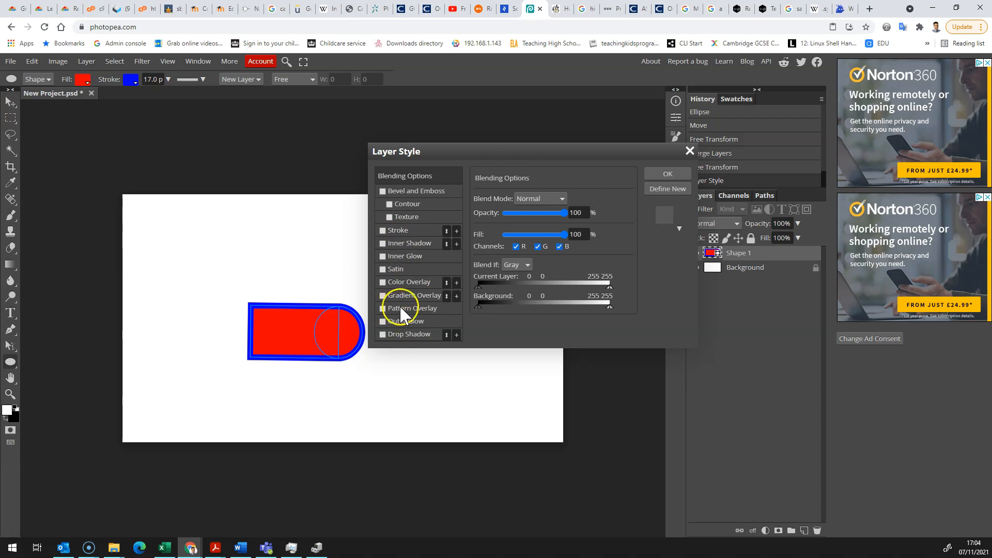
click(383, 295)
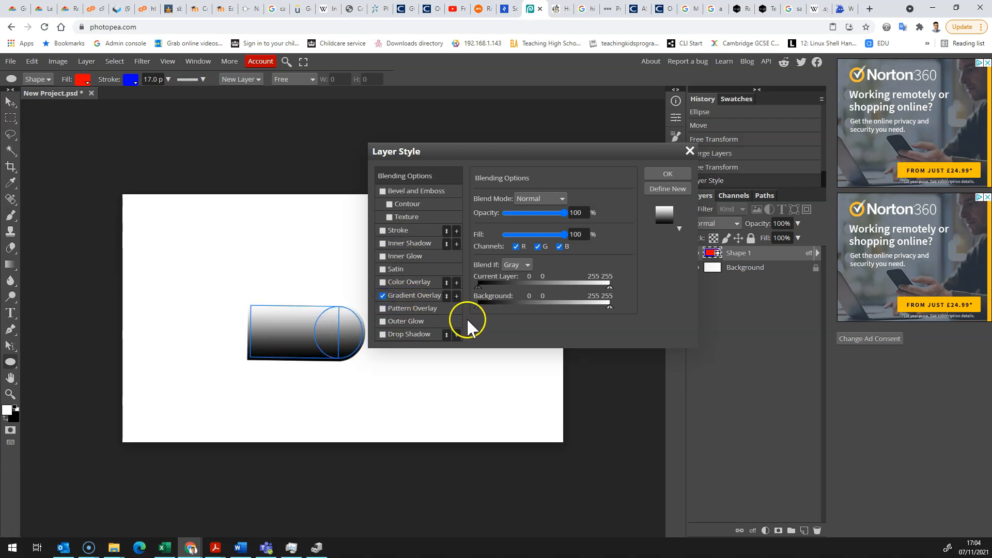
click(383, 296)
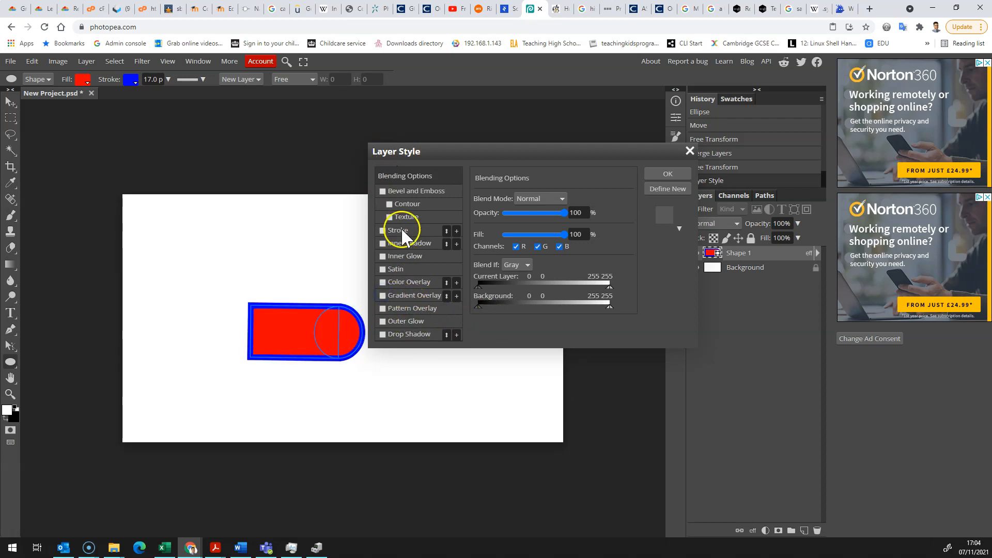
click(384, 337)
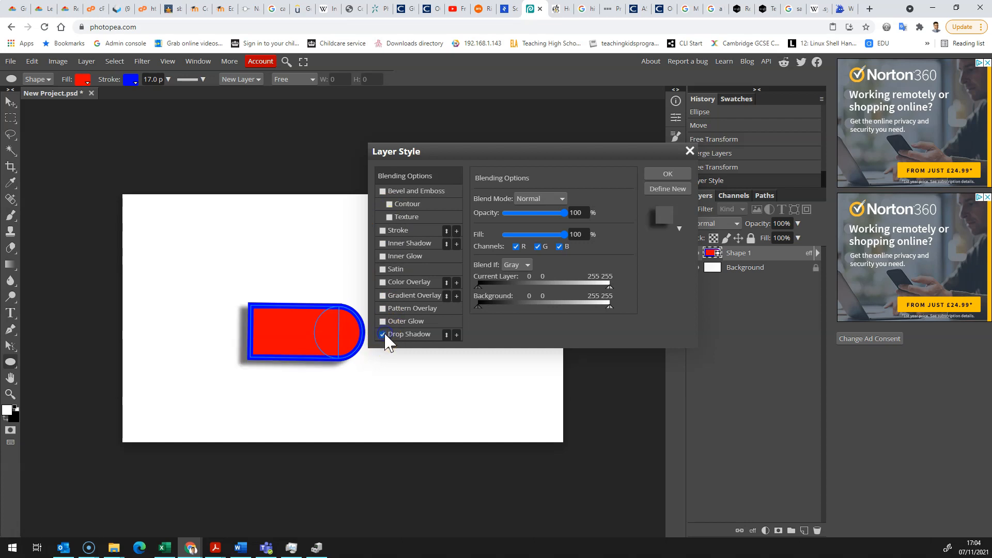
click(384, 334)
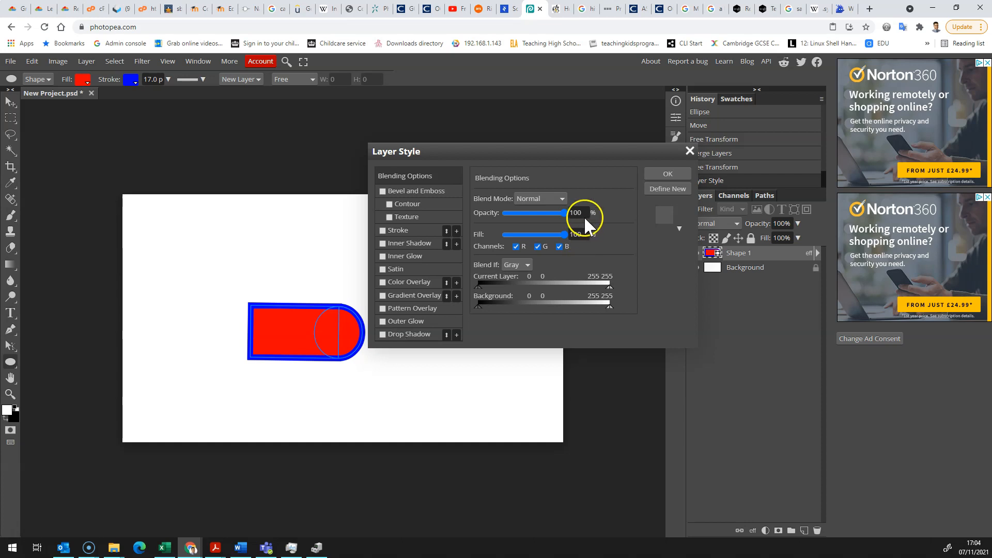
click(669, 174)
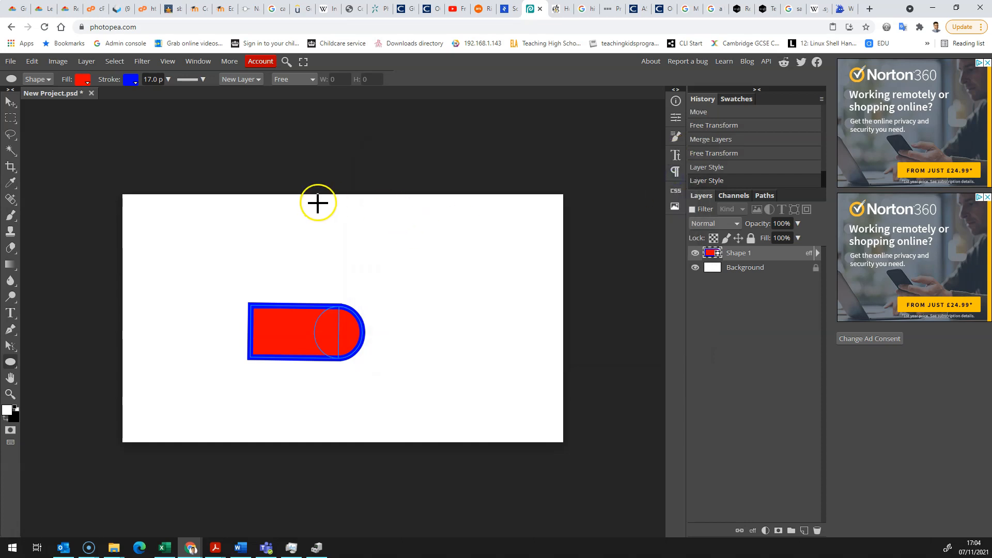